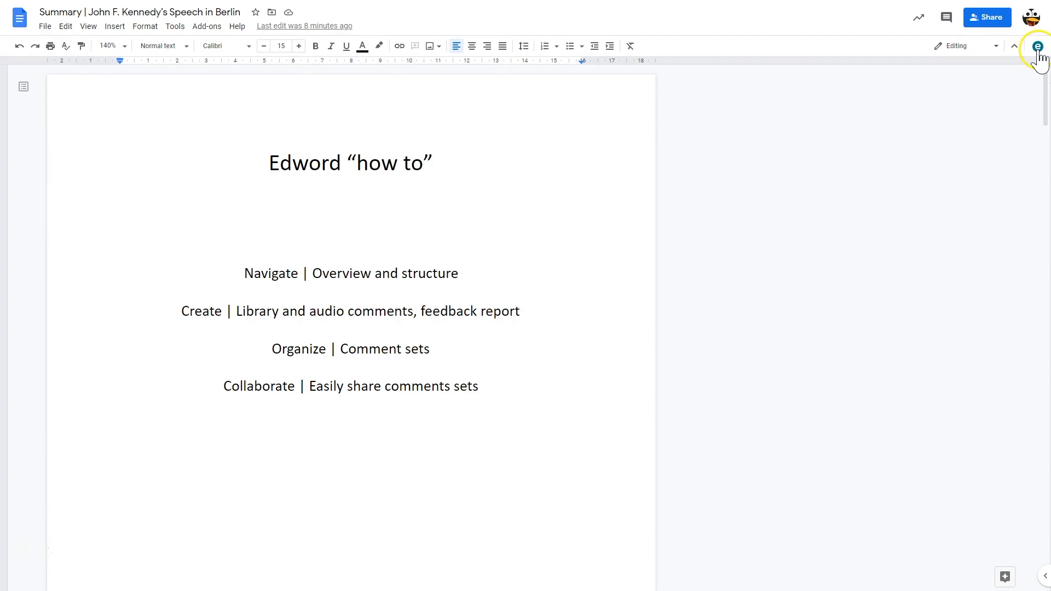
Step: Open the Edword sidebar beside the document and display the comment sets in its comment library
{"action": "left_click", "coordinate": [1037, 47]}
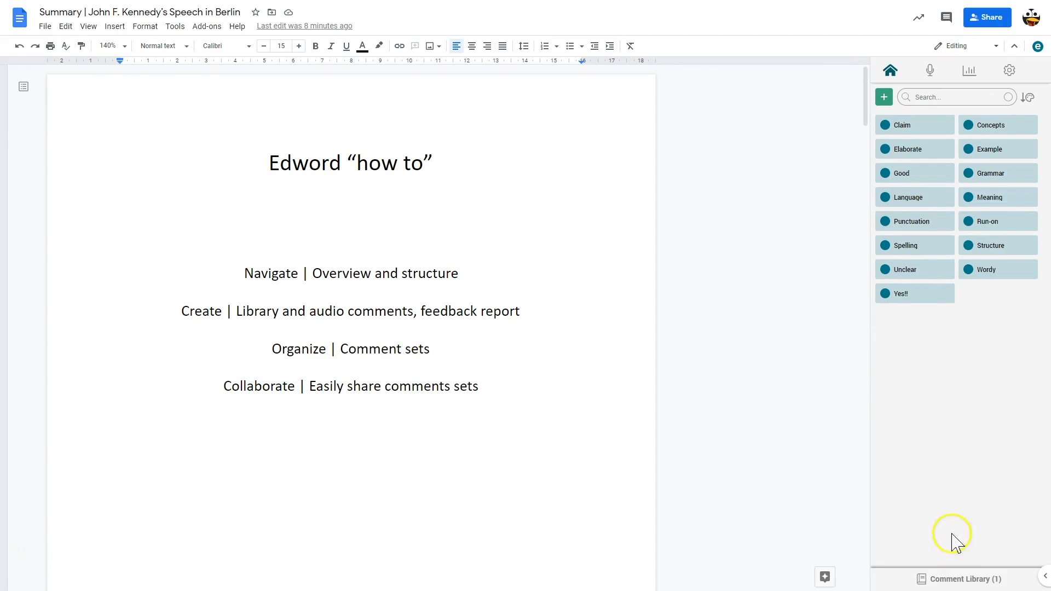
{"action": "left_click", "coordinate": [955, 580]}
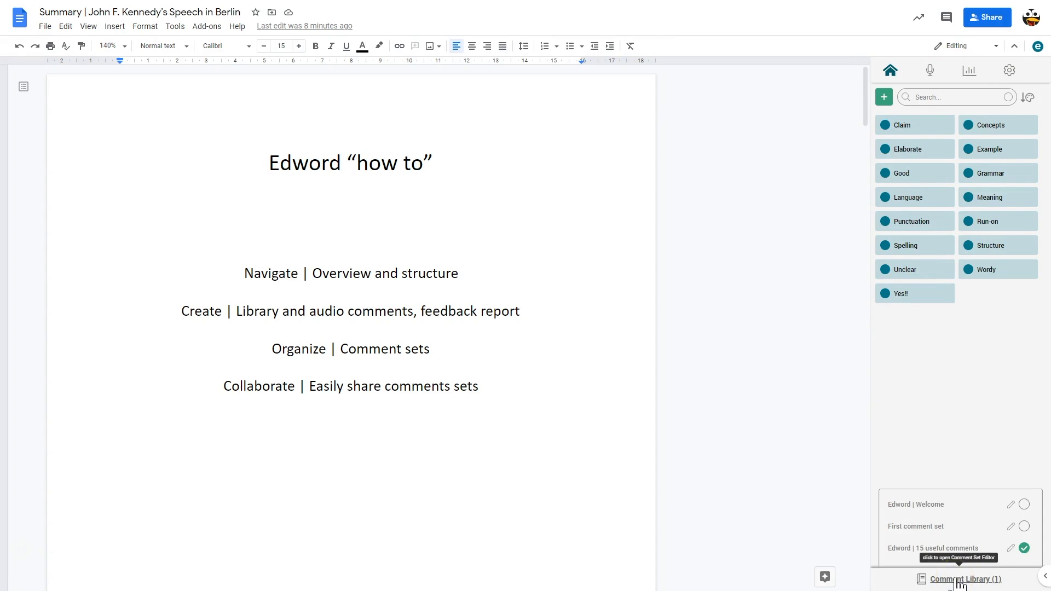
{"action": "left_click", "coordinate": [891, 75]}
{"action": "left_click", "coordinate": [931, 75]}
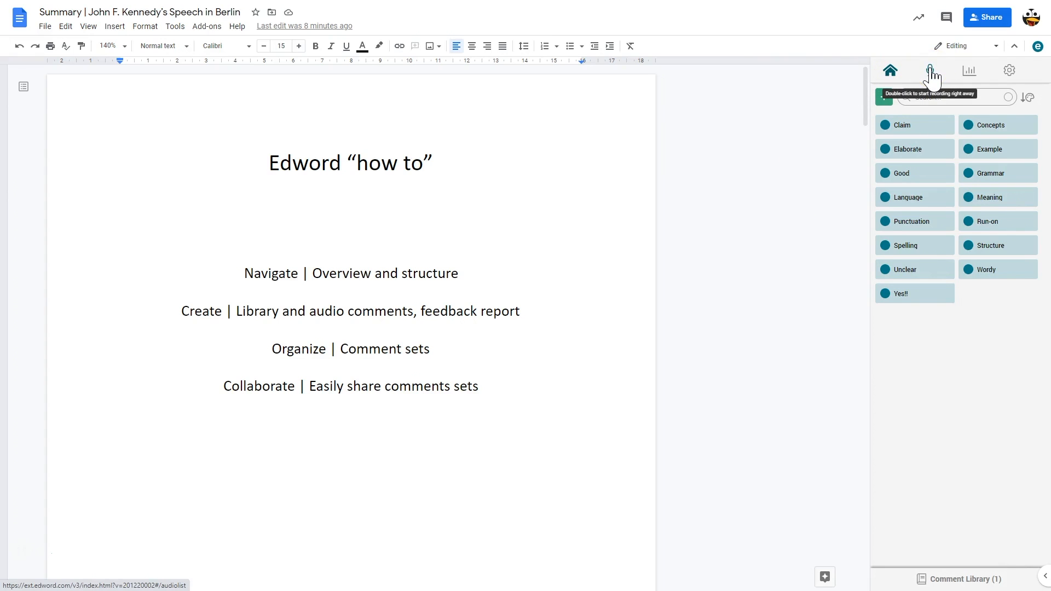
{"action": "left_click", "coordinate": [931, 75]}
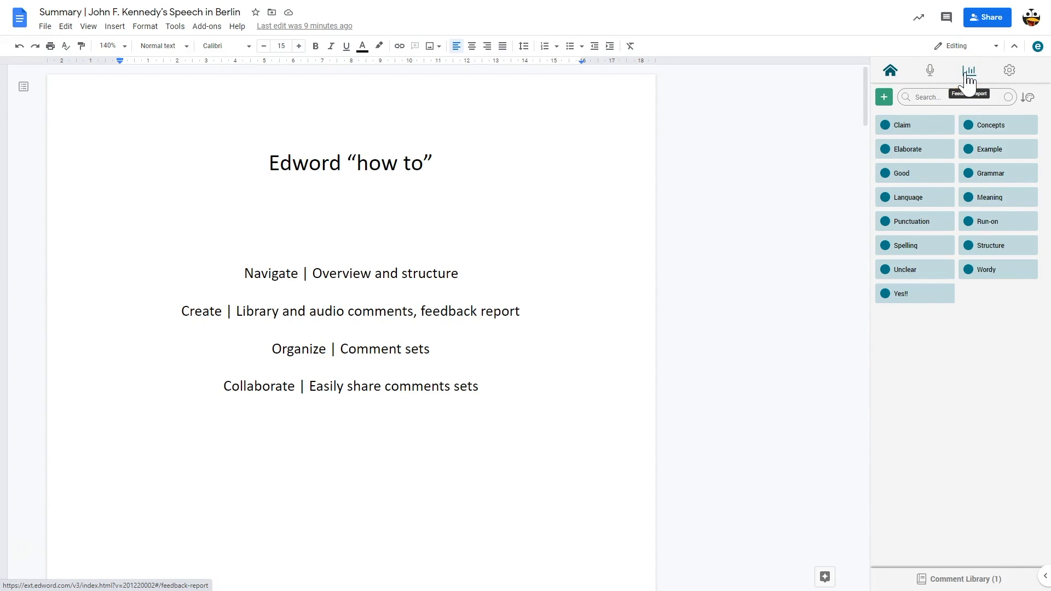
{"action": "left_click", "coordinate": [1010, 76]}
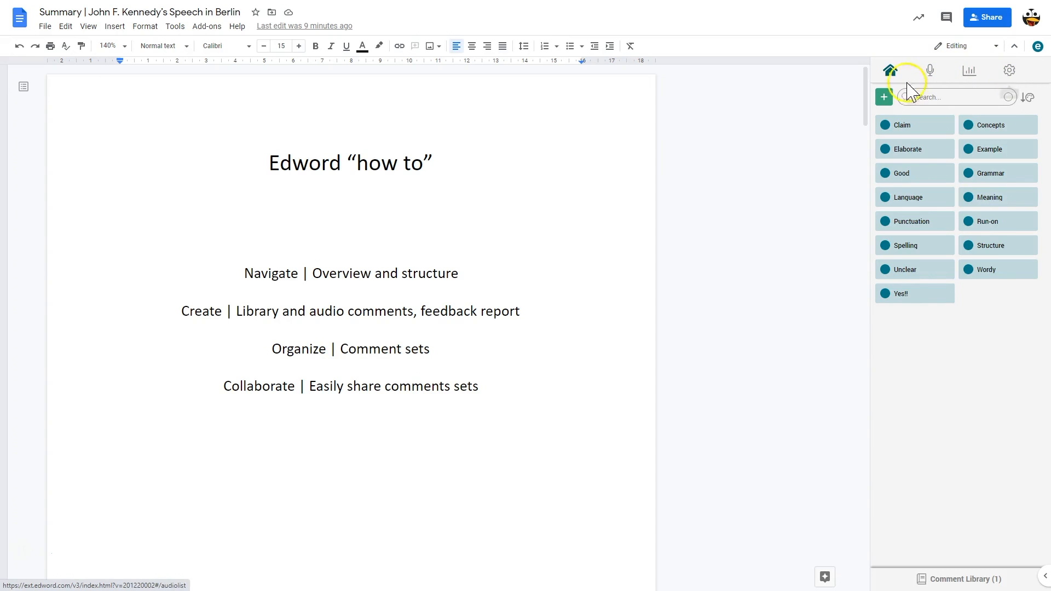
{"action": "left_click", "coordinate": [884, 99]}
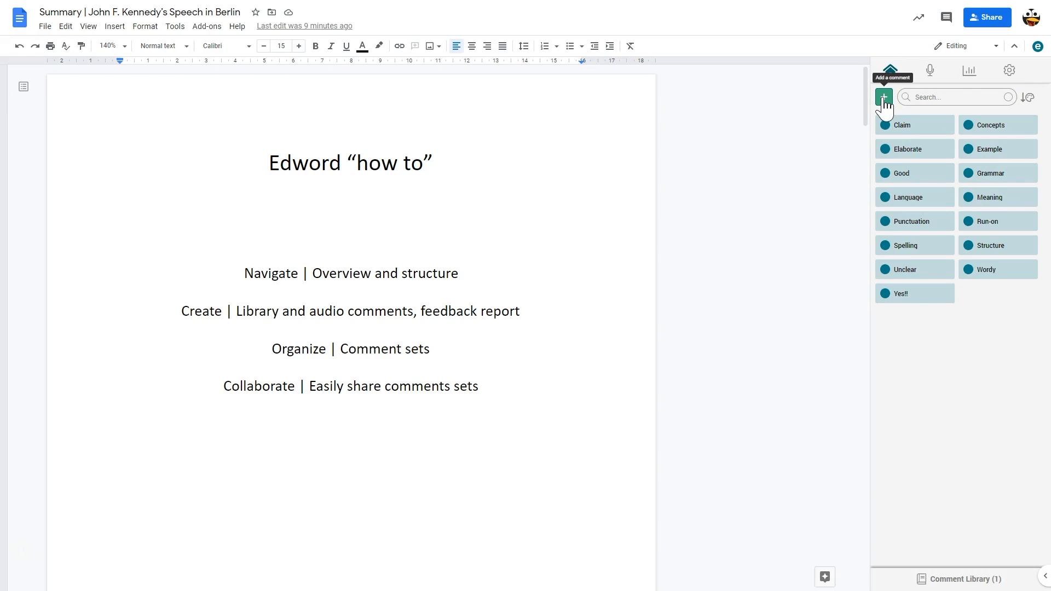
Step: Search the library comments for "goo" and clear the search again
{"action": "left_click", "coordinate": [931, 97]}
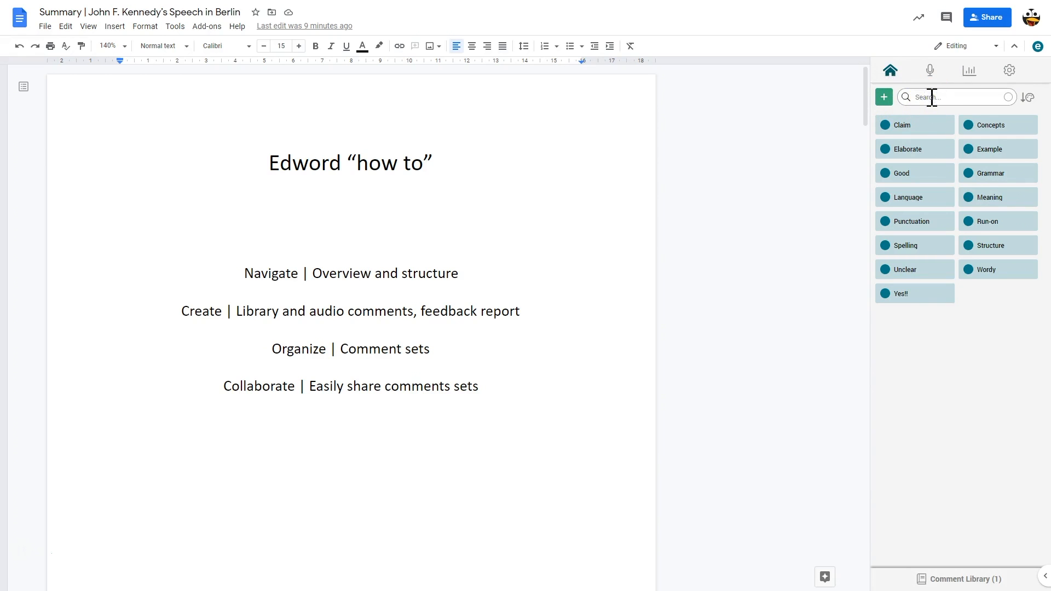
{"action": "type", "text": "goo"}
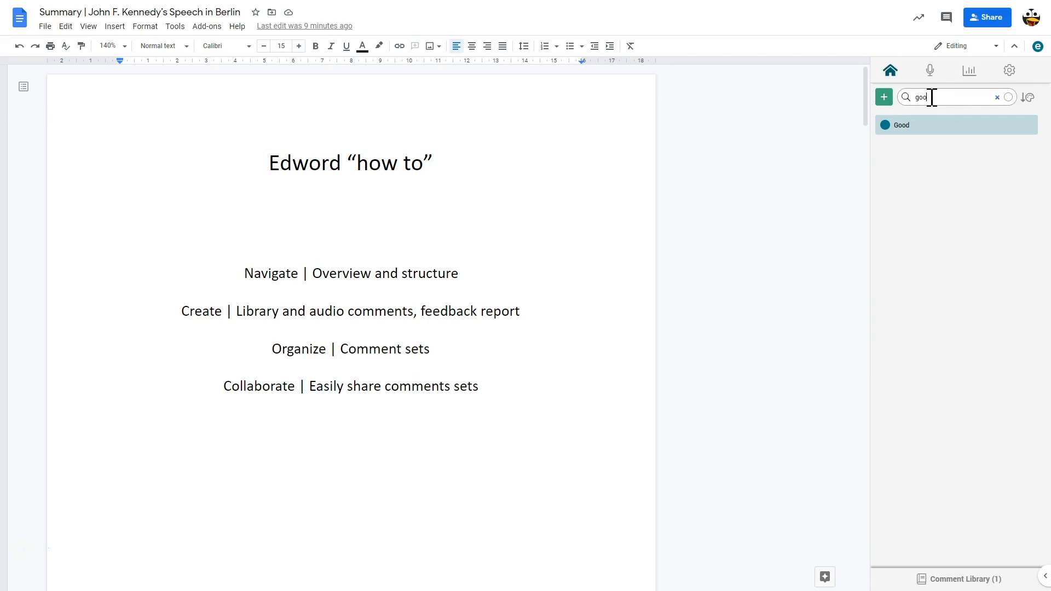
{"action": "key", "text": "BackSpace"}
{"action": "key", "text": "BackSpace"}
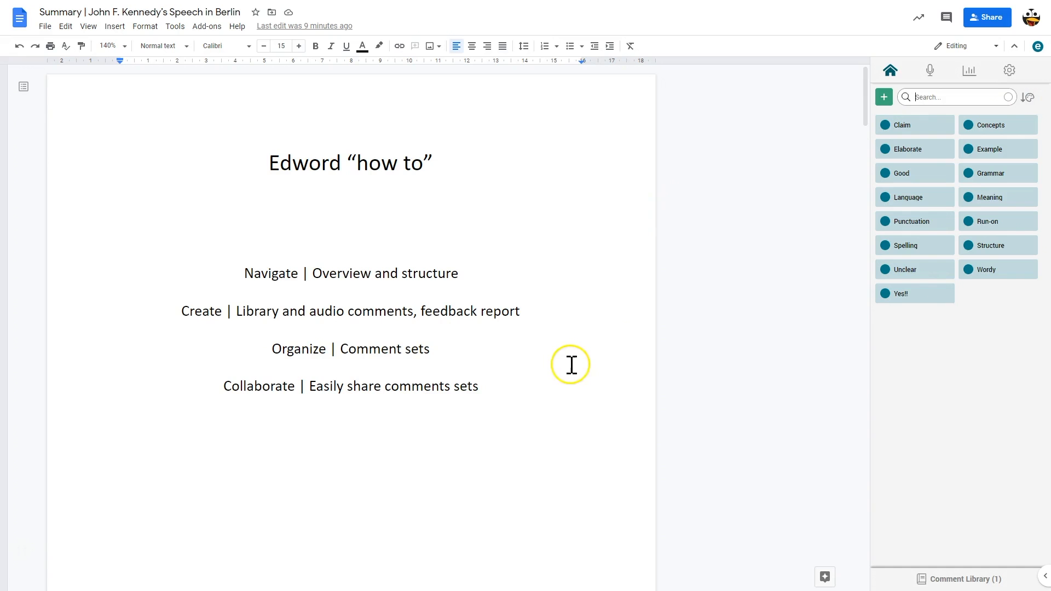
Step: On the Library Comments page, write a new comment reading "Here is new comment" and open its save-to-library options
{"action": "scroll", "coordinate": [565, 359], "scroll_direction": "down", "scroll_amount": 2}
{"action": "scroll", "coordinate": [566, 357], "scroll_direction": "down", "scroll_amount": 12}
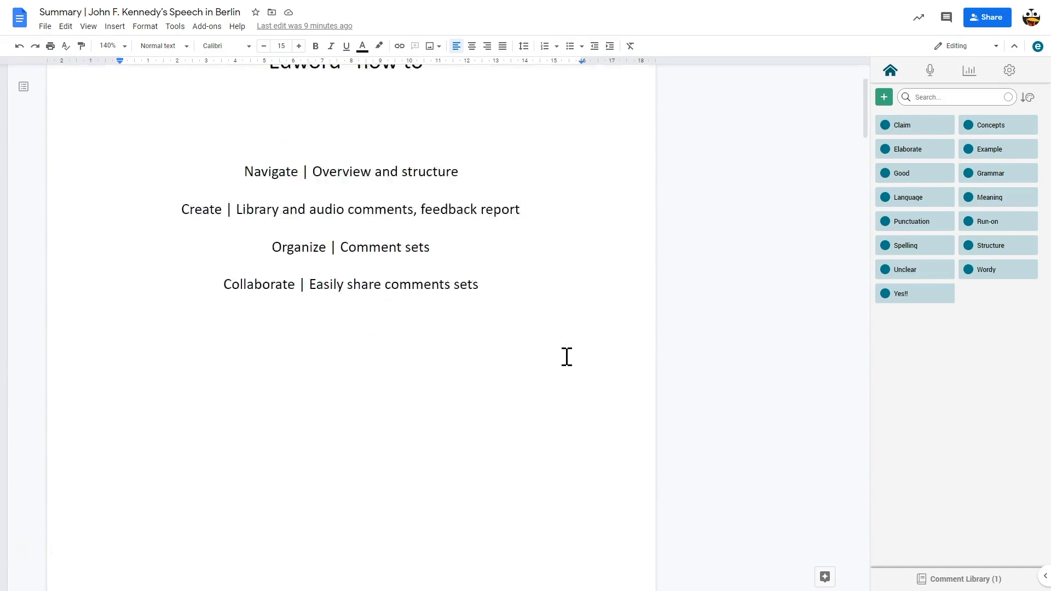
{"action": "scroll", "coordinate": [566, 357], "scroll_direction": "down", "scroll_amount": 3}
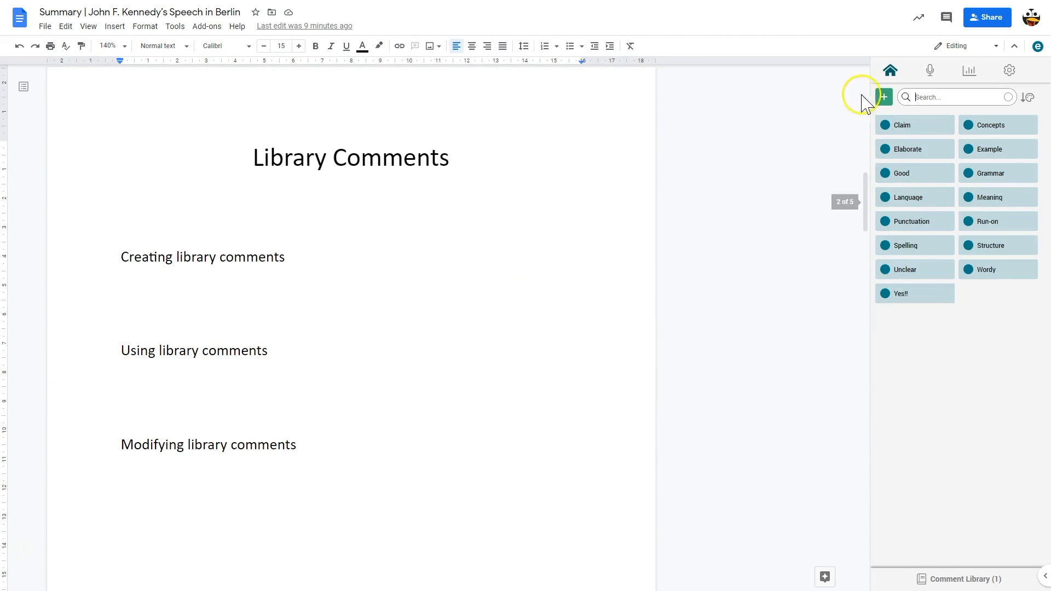
{"action": "left_click", "coordinate": [884, 98]}
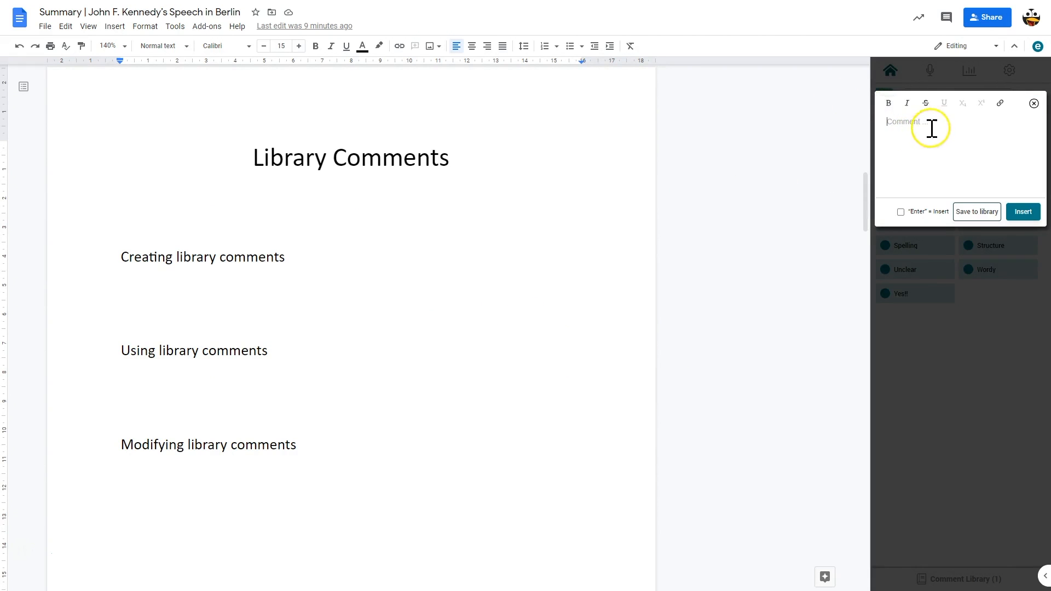
{"action": "type", "text": "Here is new comment"}
{"action": "left_click", "coordinate": [952, 157]}
{"action": "left_click", "coordinate": [978, 212]}
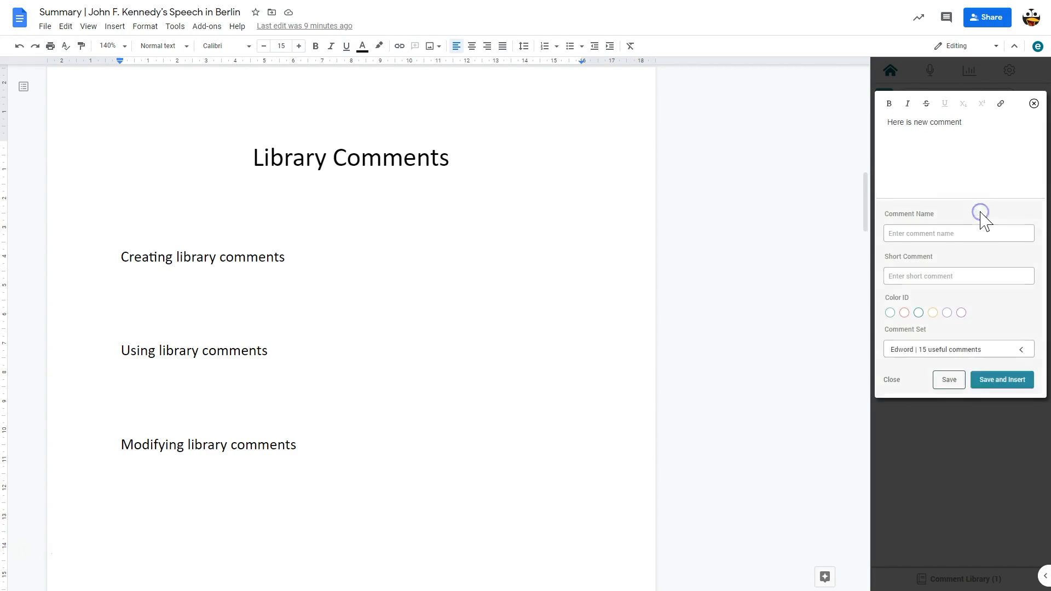
Step: Name the comment "New Comment", give it the red color ID, and save it to the library without inserting it
{"action": "left_click", "coordinate": [948, 234]}
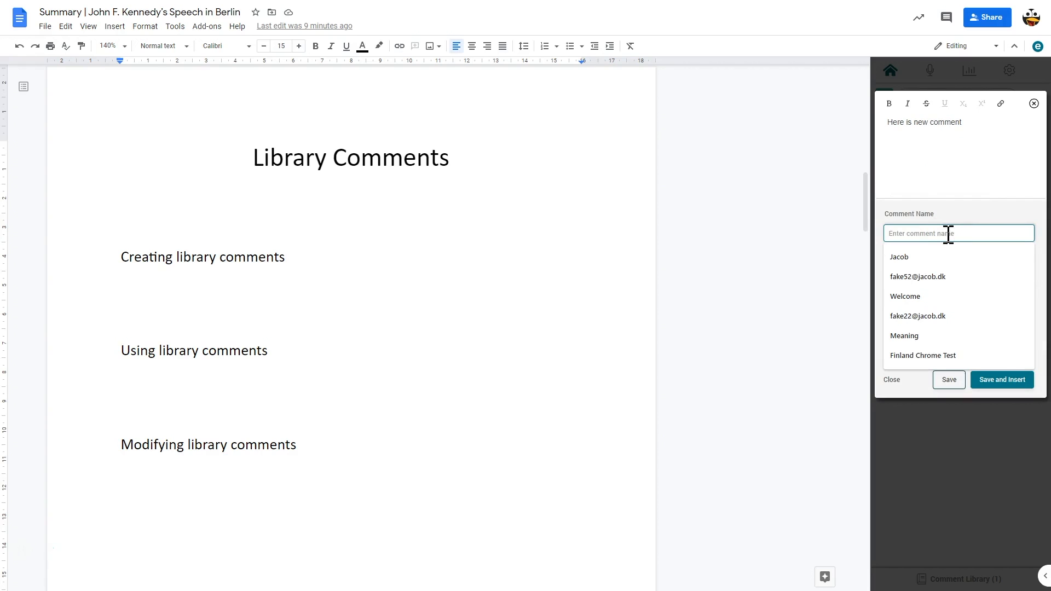
{"action": "type", "text": "New Comment"}
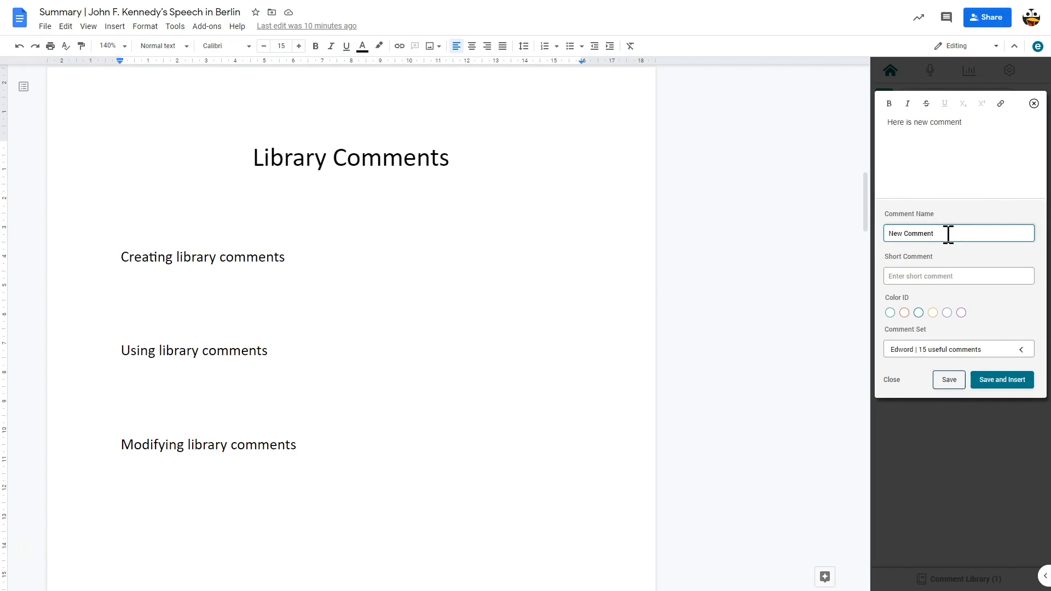
{"action": "left_click", "coordinate": [919, 312]}
{"action": "left_click", "coordinate": [904, 314]}
{"action": "left_click", "coordinate": [910, 315]}
{"action": "left_click", "coordinate": [990, 383]}
{"action": "left_click", "coordinate": [950, 383]}
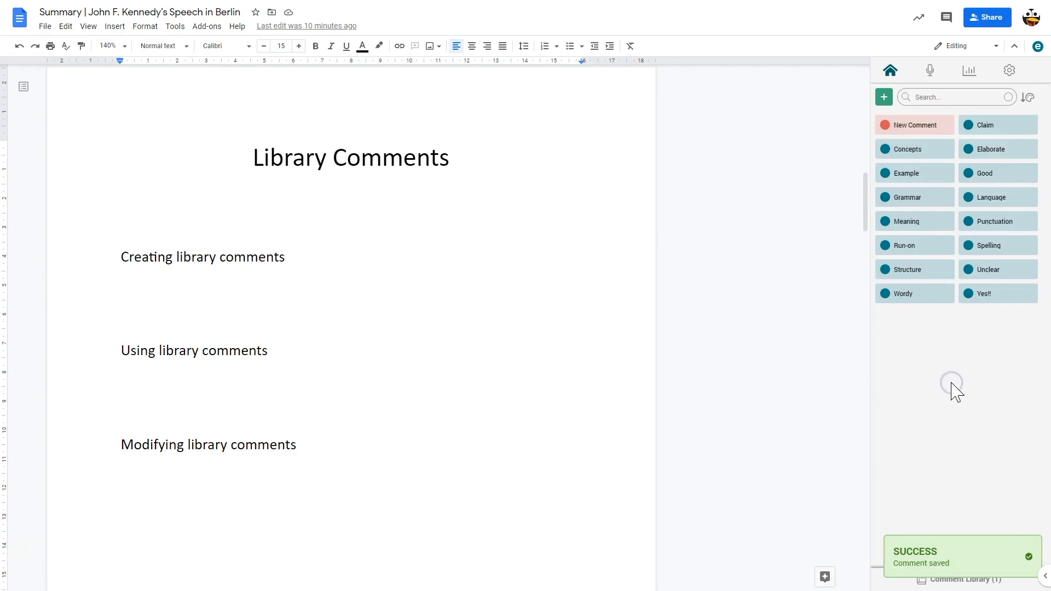
Step: Attach the Example library comment to the words "library comments" in the "Using library comments" line
{"action": "mouse_move", "coordinate": [922, 134]}
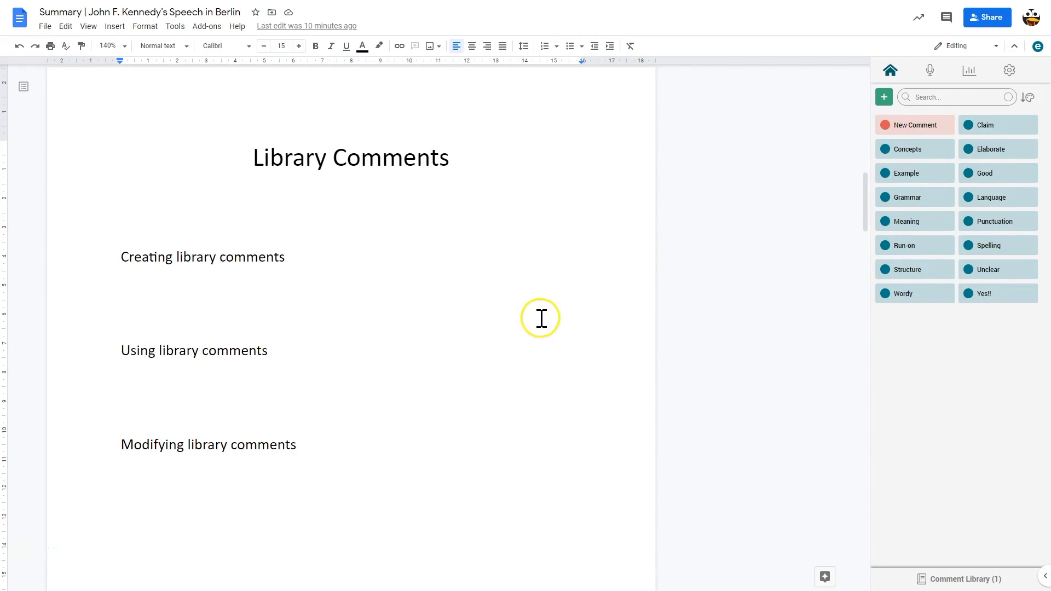
{"action": "left_click_drag", "start_coordinate": [270, 352], "coordinate": [162, 355]}
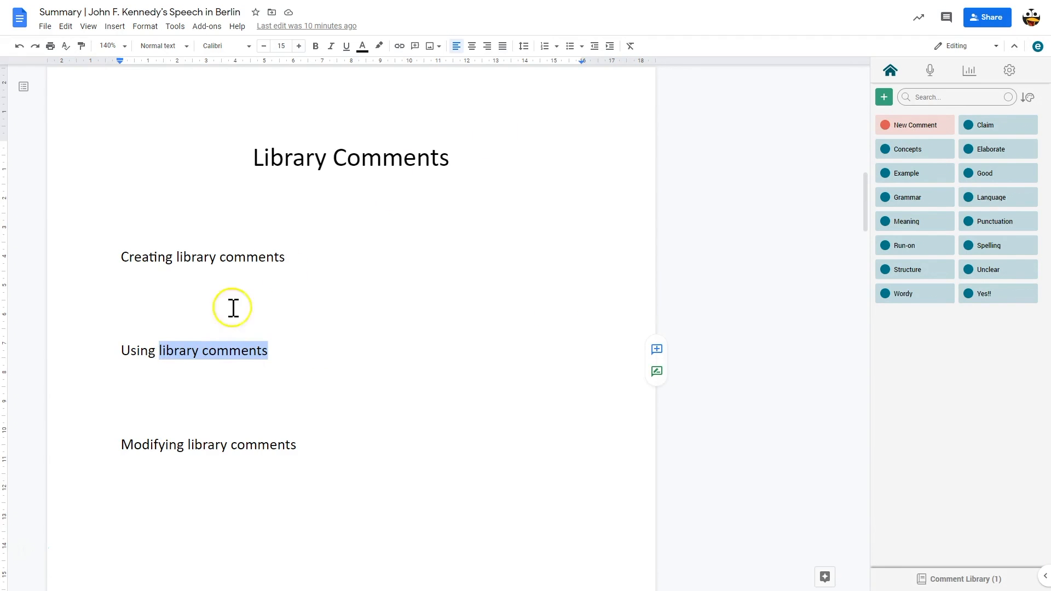
{"action": "left_click", "coordinate": [908, 174]}
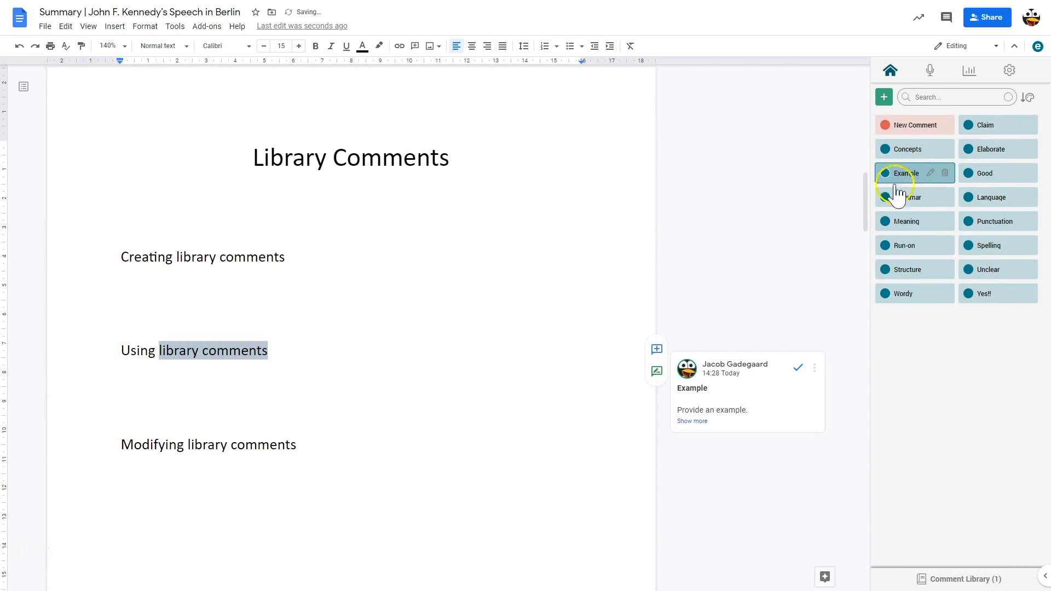
Step: Expand the inserted Example comment to read its full text and collapse it again
{"action": "left_click", "coordinate": [759, 399]}
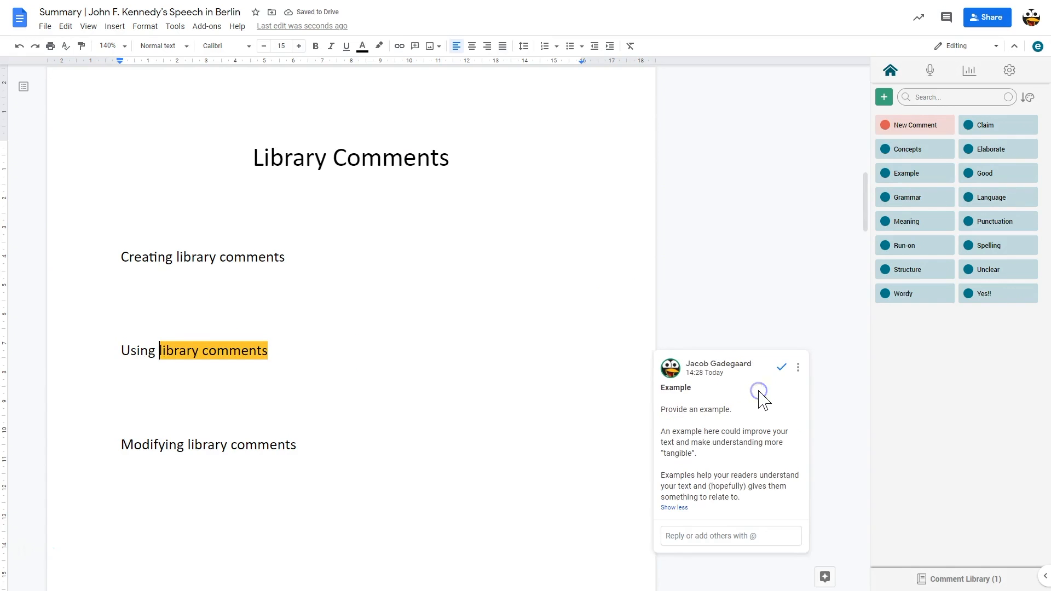
{"action": "left_click", "coordinate": [769, 406]}
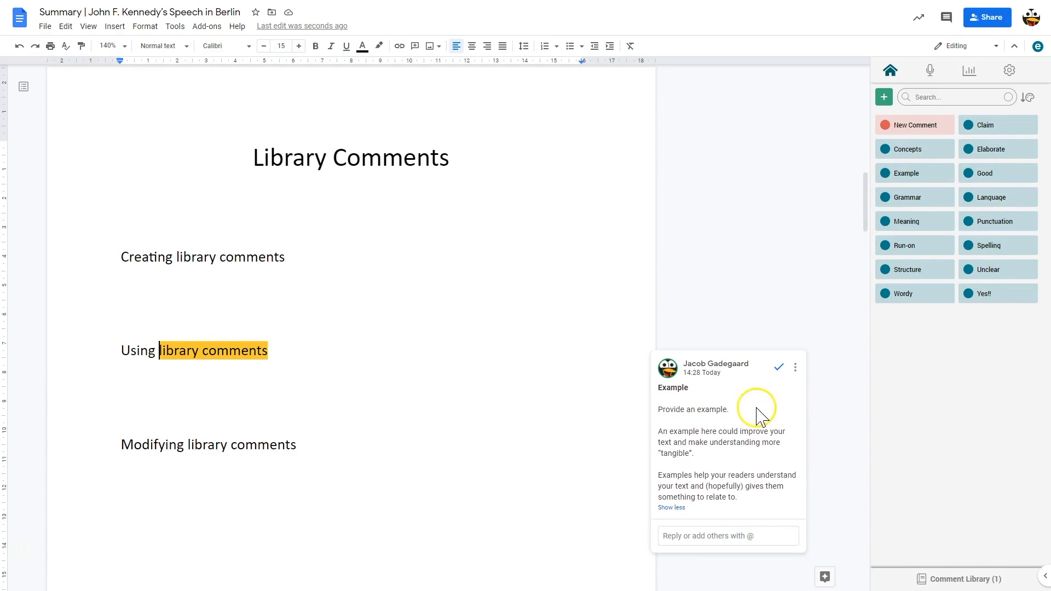
{"action": "left_click", "coordinate": [673, 507]}
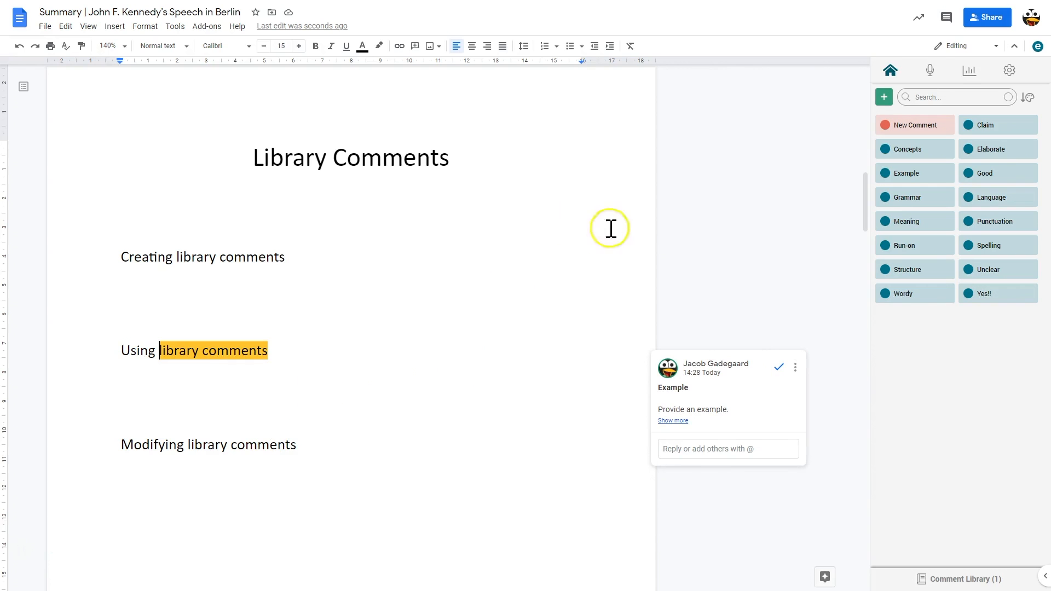
Step: Edit the "New Comment" library entry to read "Here is new comment now with more text" and save it
{"action": "left_click", "coordinate": [909, 129]}
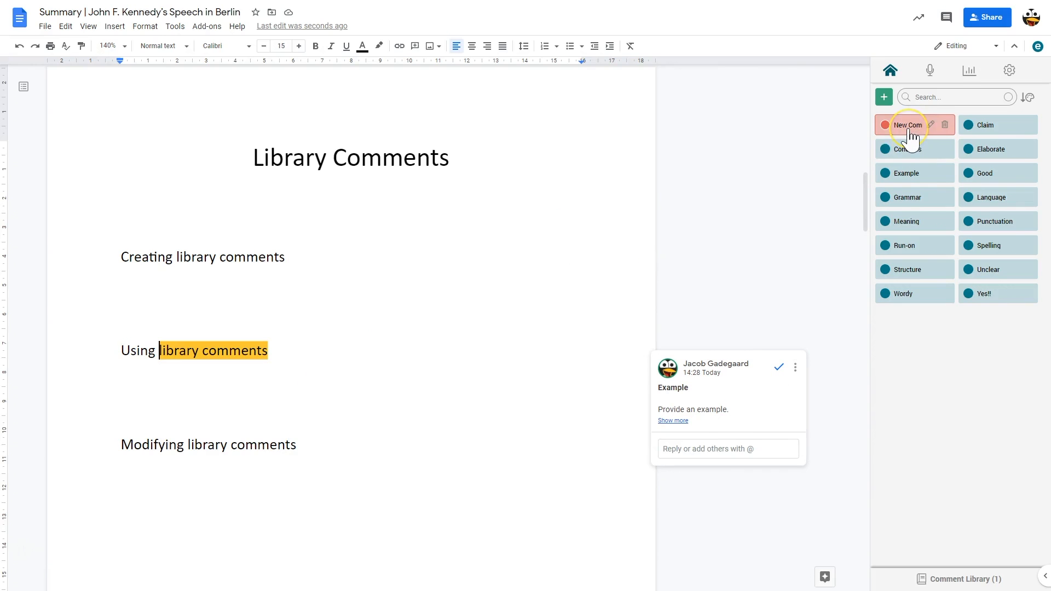
{"action": "left_click", "coordinate": [944, 126]}
{"action": "left_click", "coordinate": [930, 125]}
{"action": "left_click", "coordinate": [944, 134]}
{"action": "left_click", "coordinate": [972, 125]}
{"action": "type", "text": "now "}
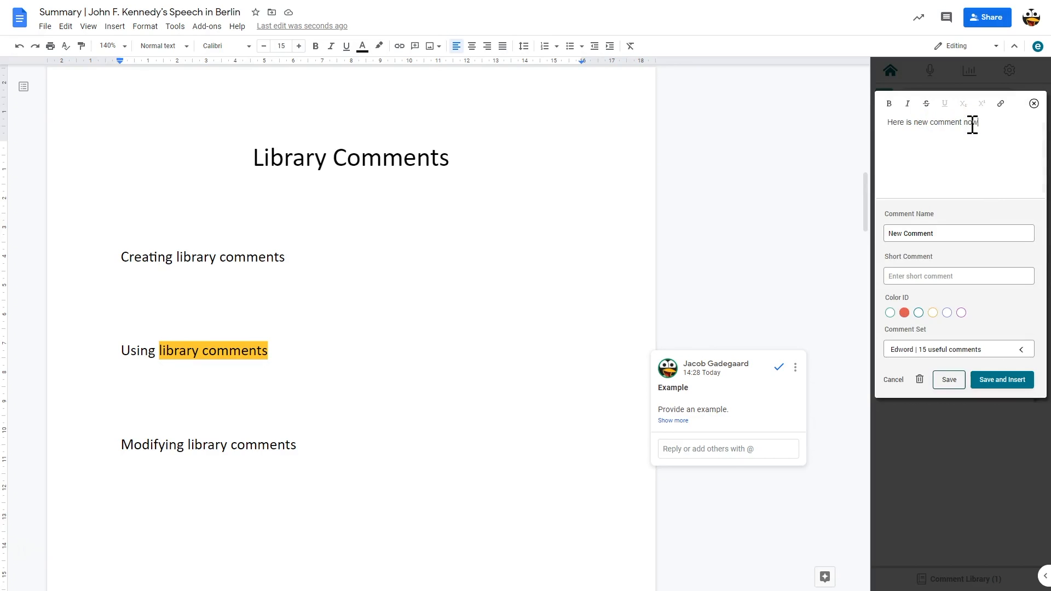
{"action": "type", "text": "with more text"}
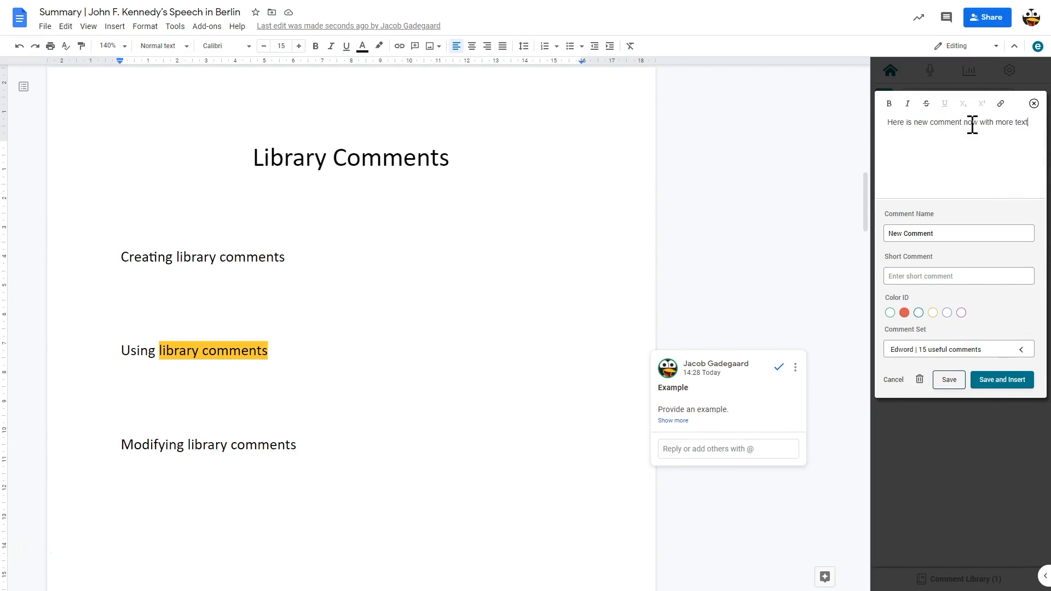
{"action": "left_click", "coordinate": [949, 381]}
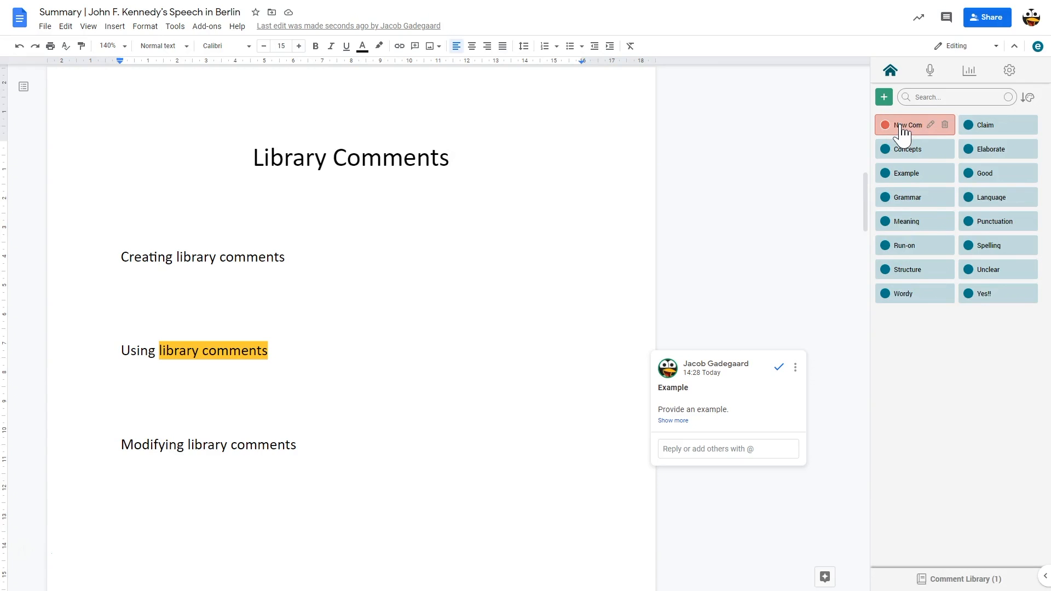
Step: Delete "New Comment" from the comment library and remove the Example comment from the document
{"action": "mouse_move", "coordinate": [886, 127]}
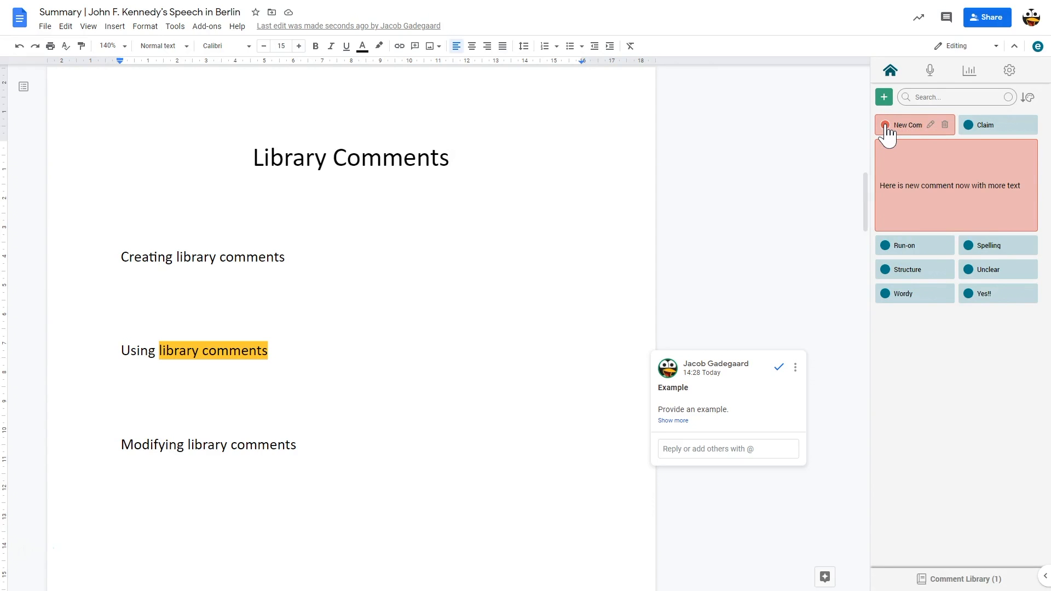
{"action": "left_click", "coordinate": [905, 135]}
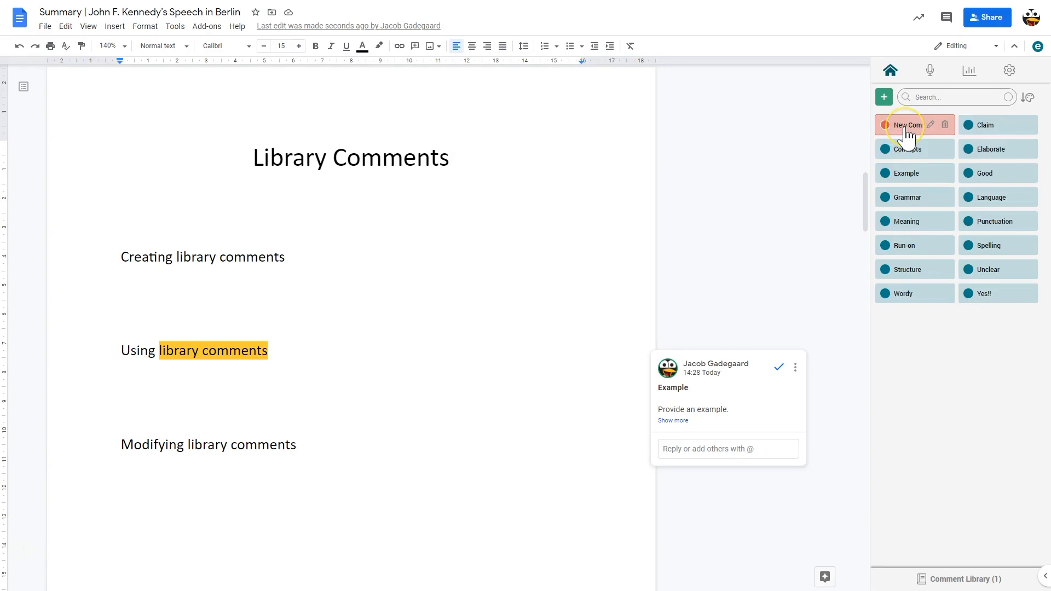
{"action": "left_click", "coordinate": [945, 126]}
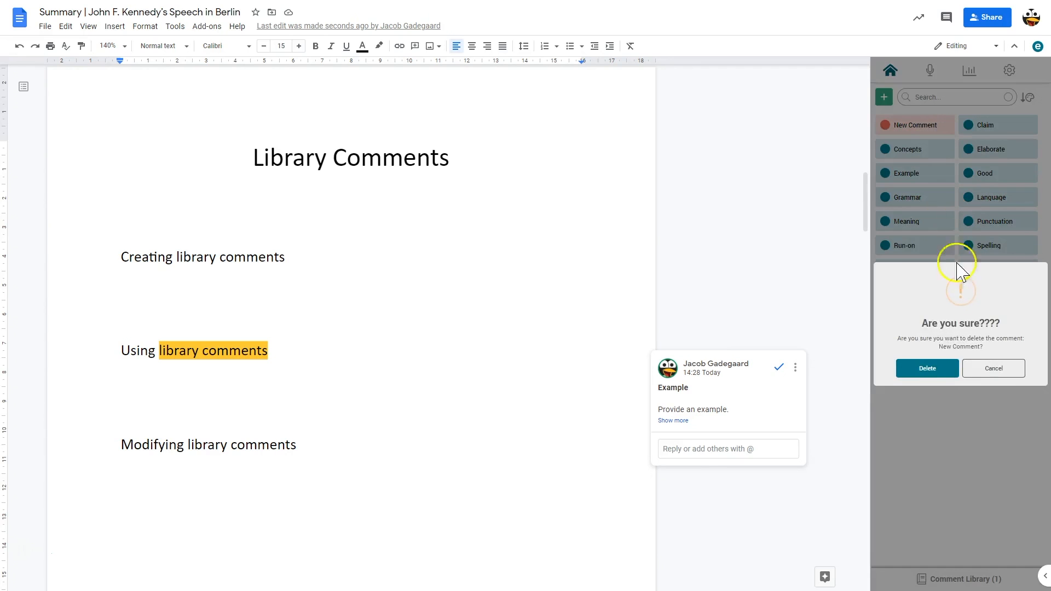
{"action": "left_click", "coordinate": [931, 371]}
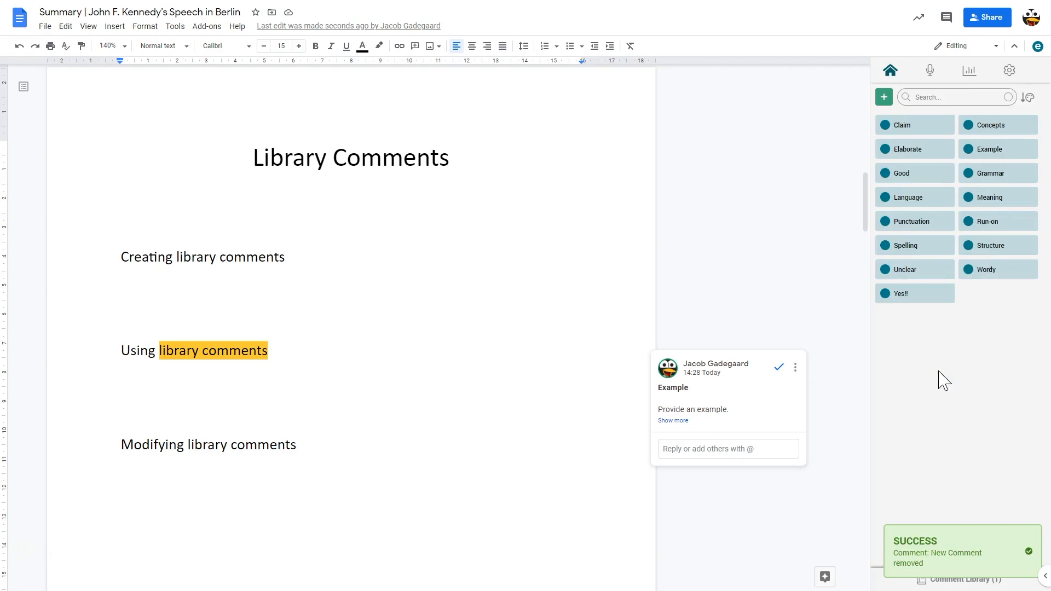
{"action": "left_click", "coordinate": [735, 333]}
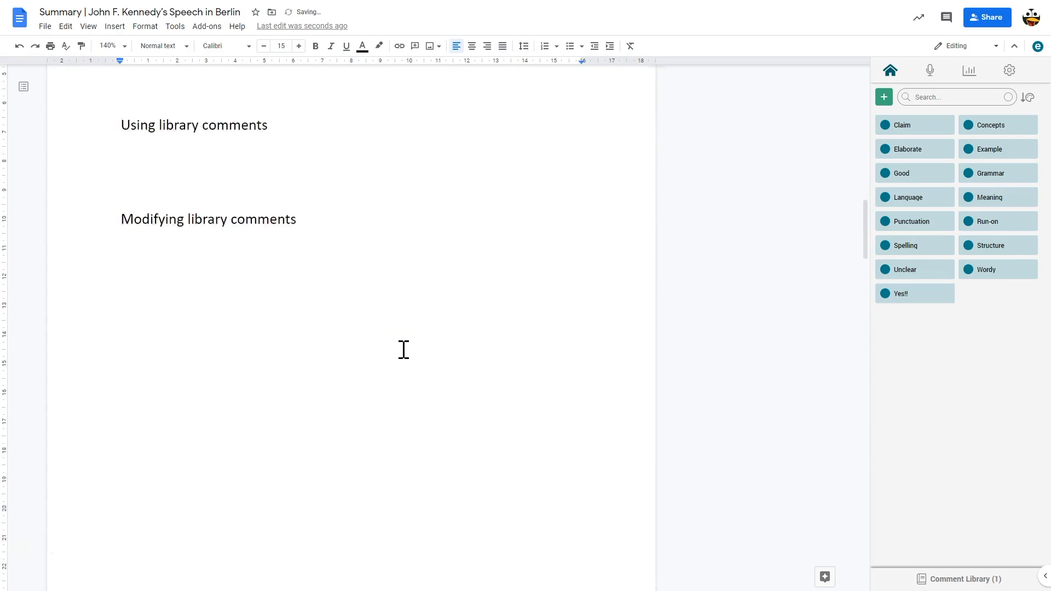
Step: Record an on-the-fly audio comment and insert it on the words "audio comments" in the "On-the-fly audio comments" line
{"action": "scroll", "coordinate": [402, 346], "scroll_direction": "down", "scroll_amount": 8}
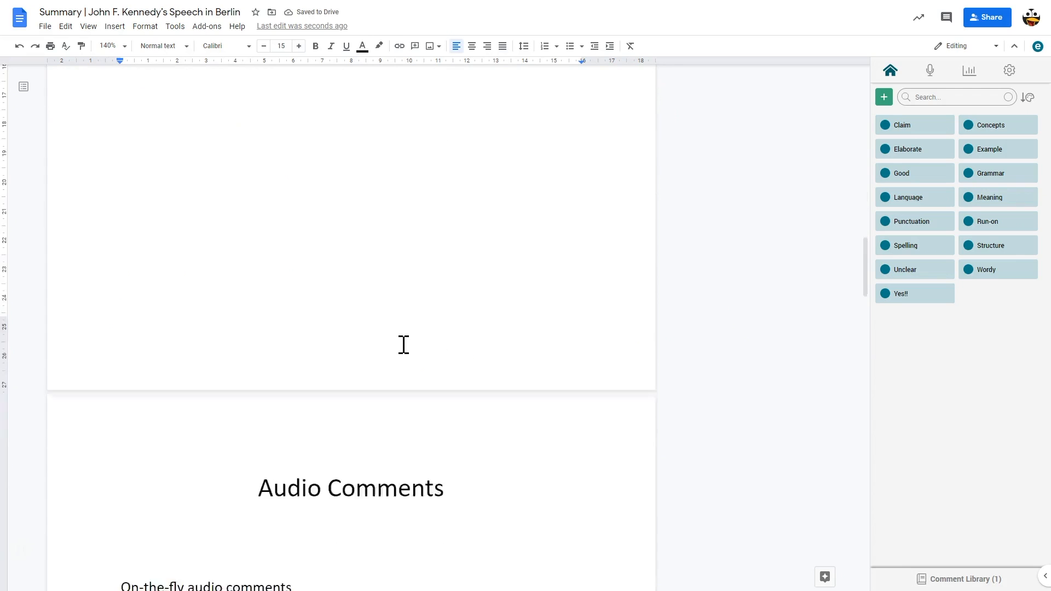
{"action": "scroll", "coordinate": [403, 344], "scroll_direction": "down", "scroll_amount": 3}
{"action": "left_click", "coordinate": [382, 347]}
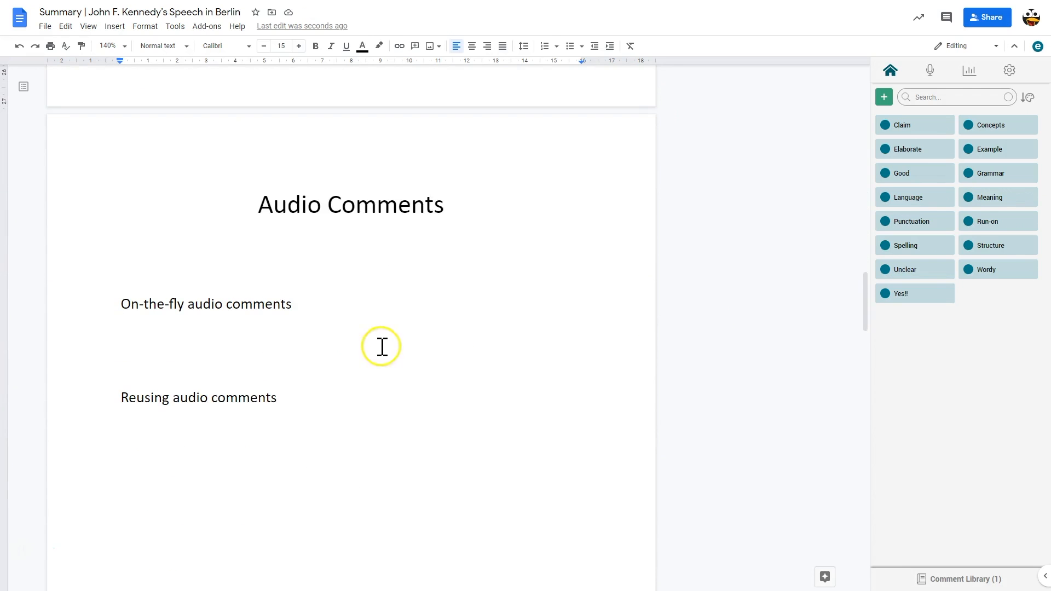
{"action": "left_click", "coordinate": [313, 307]}
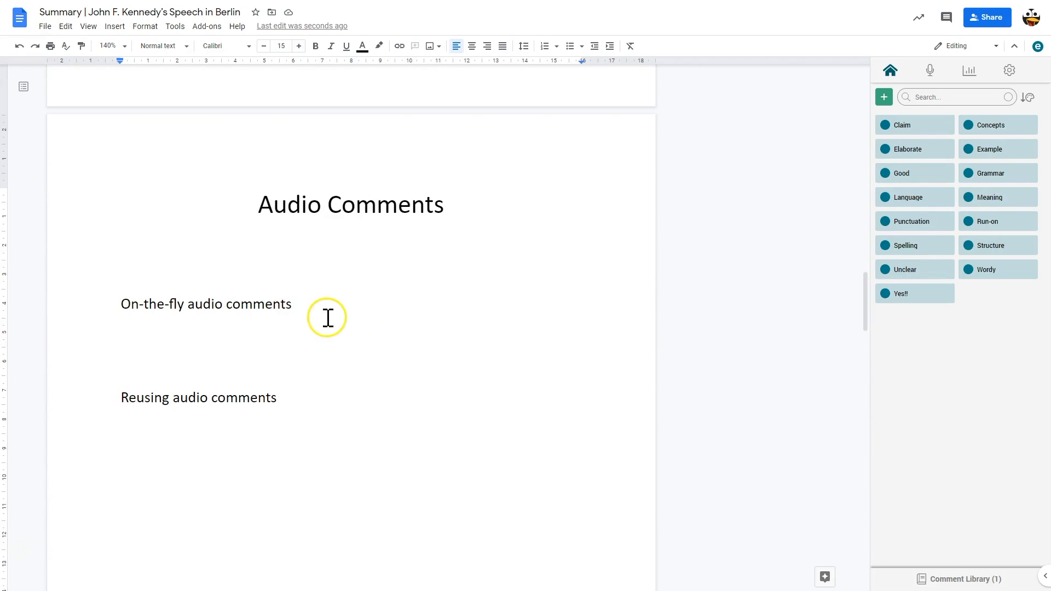
{"action": "left_click_drag", "start_coordinate": [294, 307], "coordinate": [190, 315]}
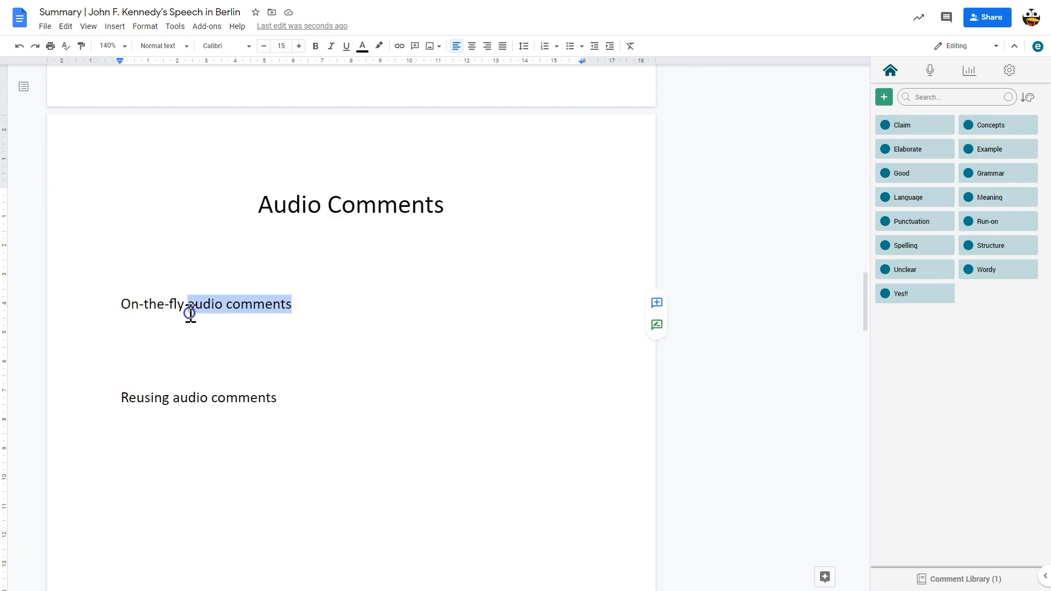
{"action": "left_click", "coordinate": [929, 70]}
{"action": "left_click", "coordinate": [883, 97]}
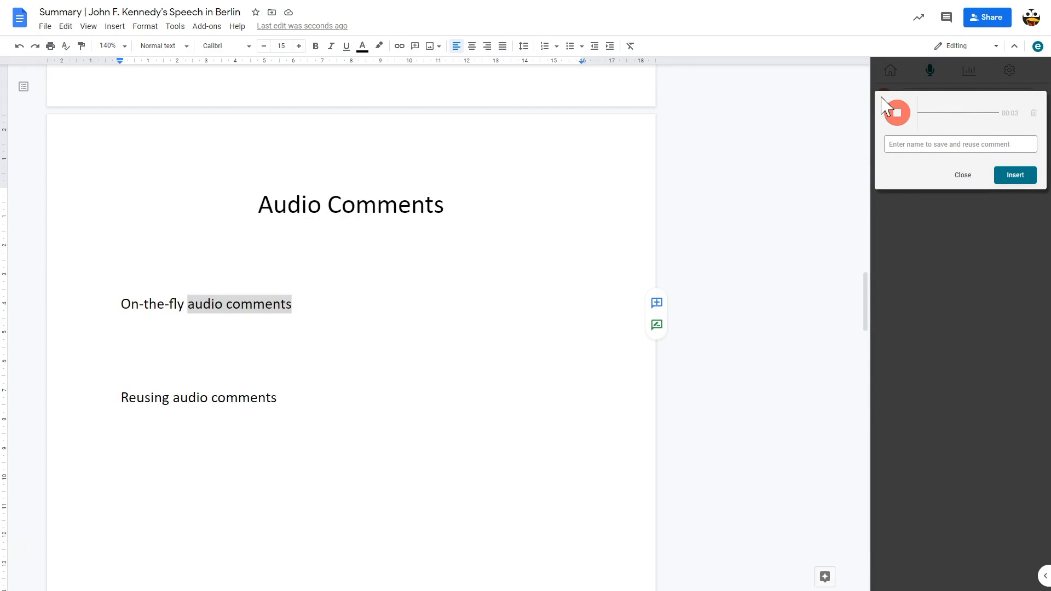
{"action": "left_click", "coordinate": [898, 116]}
{"action": "left_click", "coordinate": [1007, 178]}
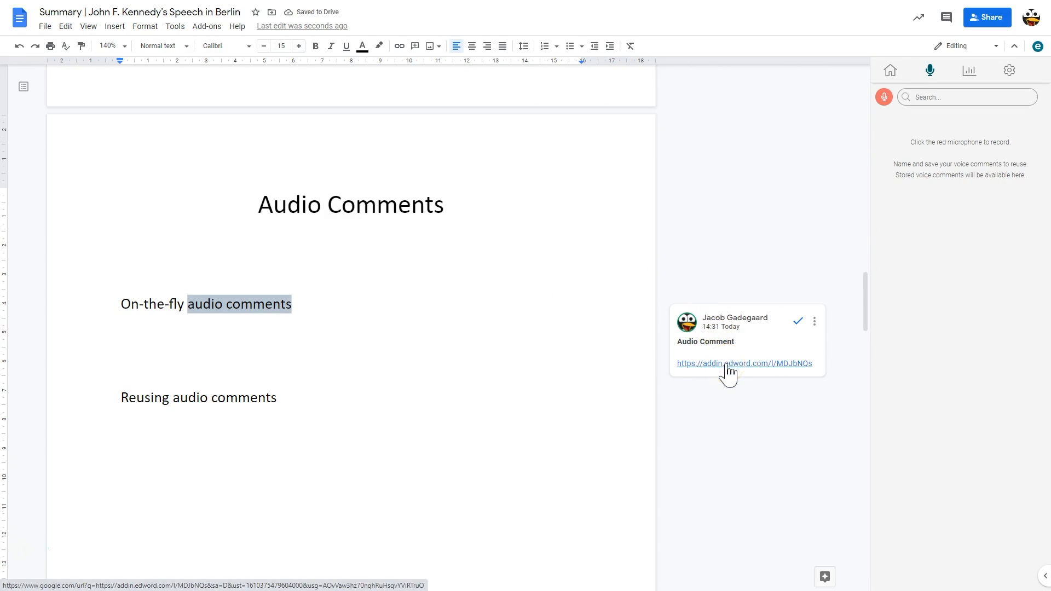
Step: Record an audio comment named "Test" for "audio comments" in the "Reusing audio comments" line, then save it for reuse and insert it
{"action": "left_click", "coordinate": [272, 408]}
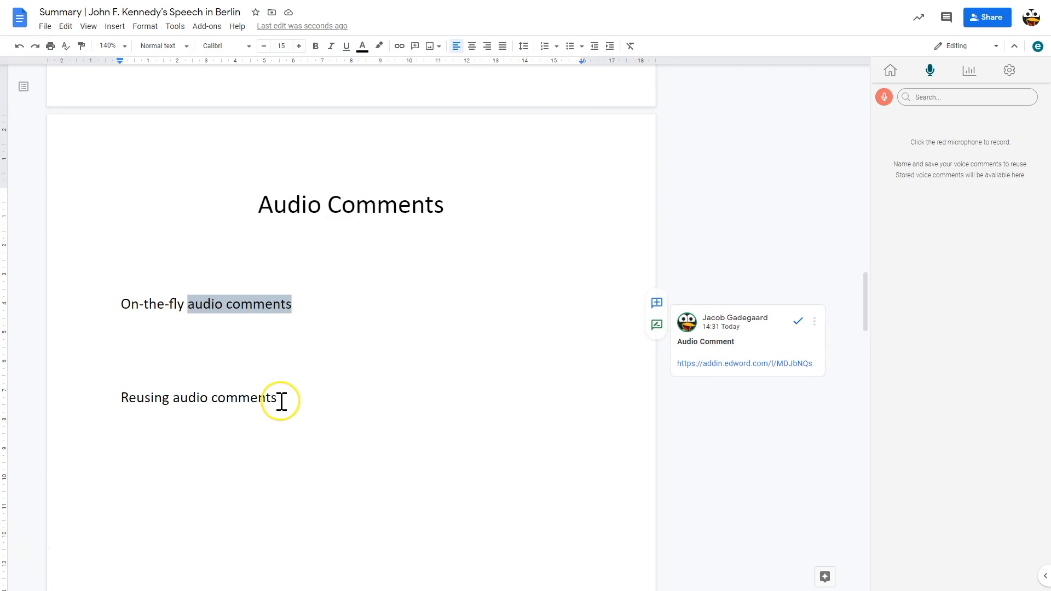
{"action": "left_click_drag", "start_coordinate": [281, 402], "coordinate": [178, 408]}
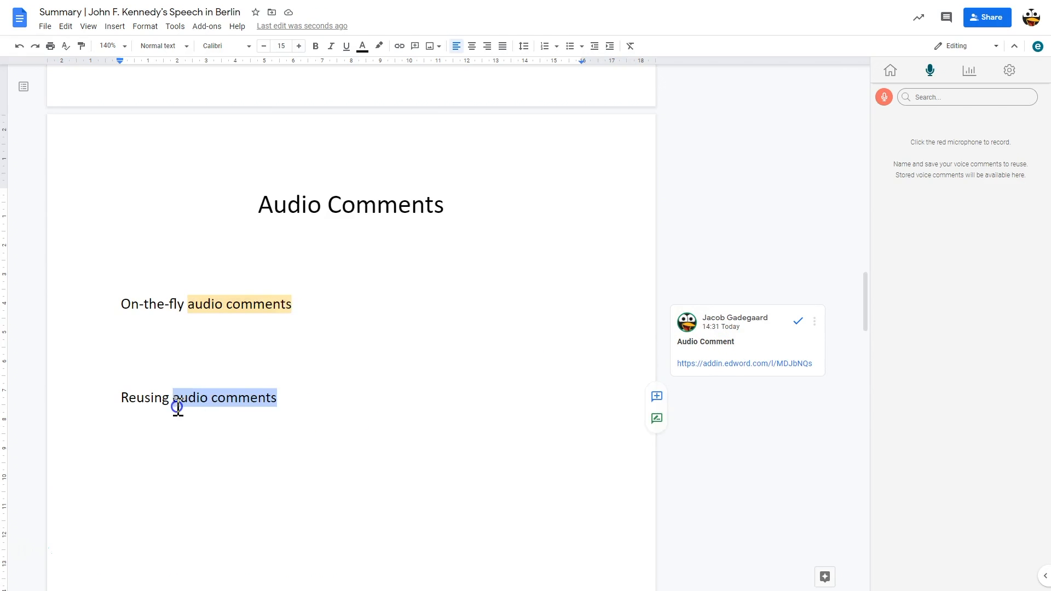
{"action": "left_click", "coordinate": [885, 98]}
{"action": "left_click", "coordinate": [898, 115]}
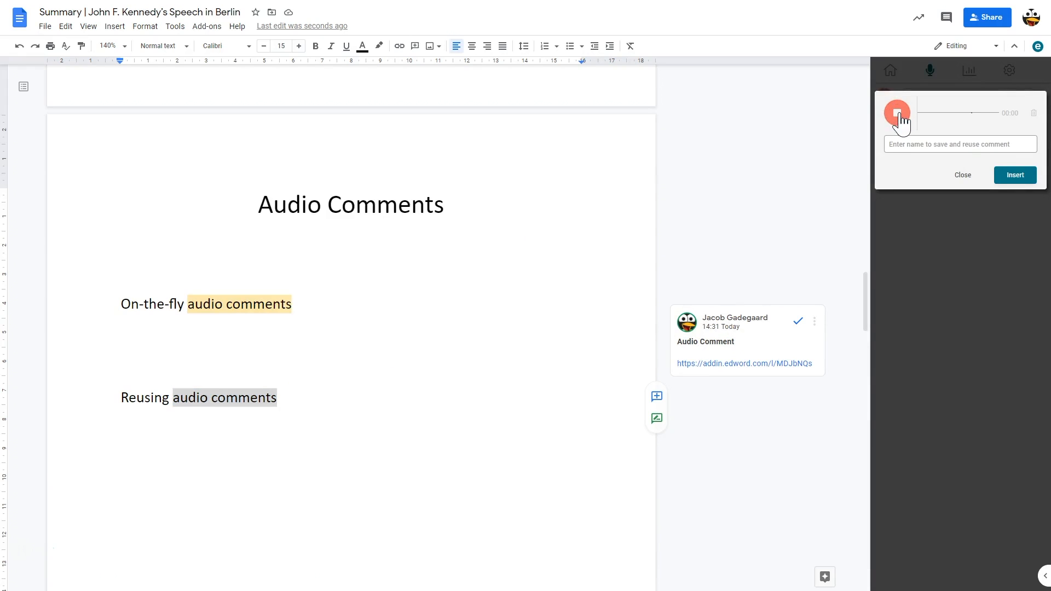
{"action": "left_click", "coordinate": [922, 146]}
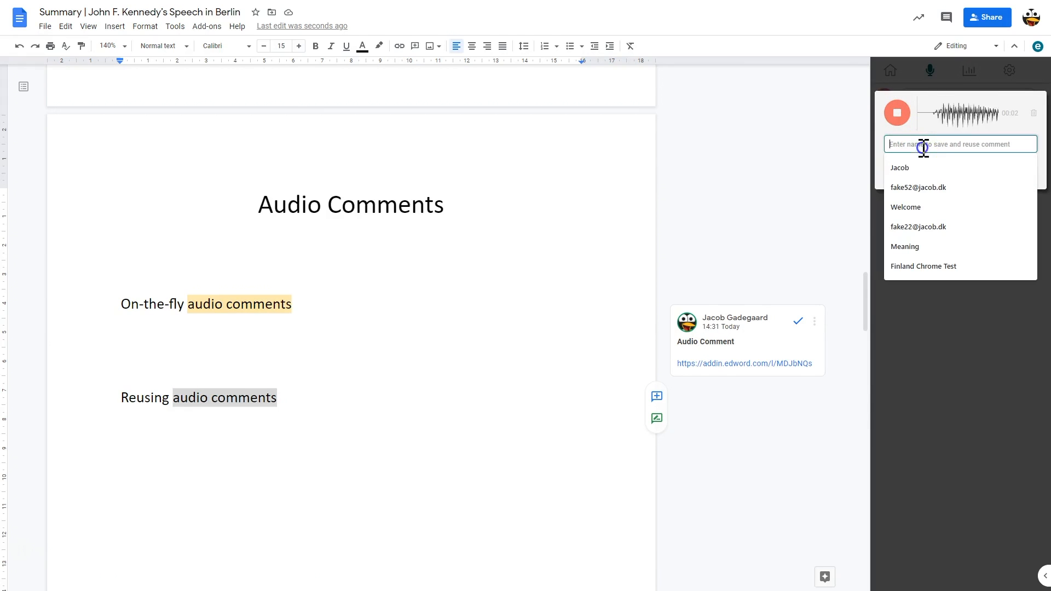
{"action": "type", "text": "Test"}
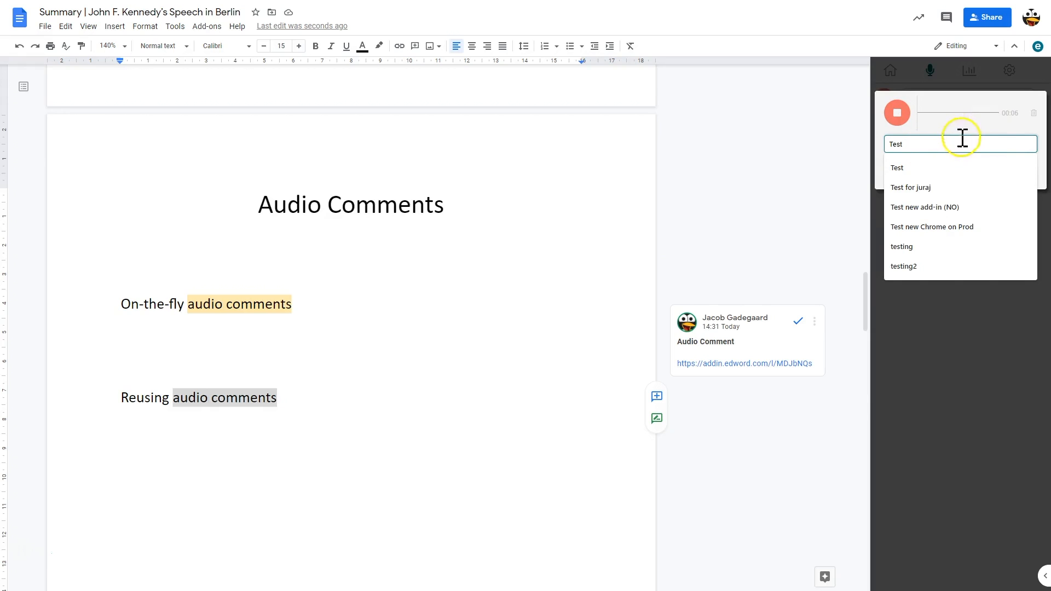
{"action": "left_click", "coordinate": [1041, 124]}
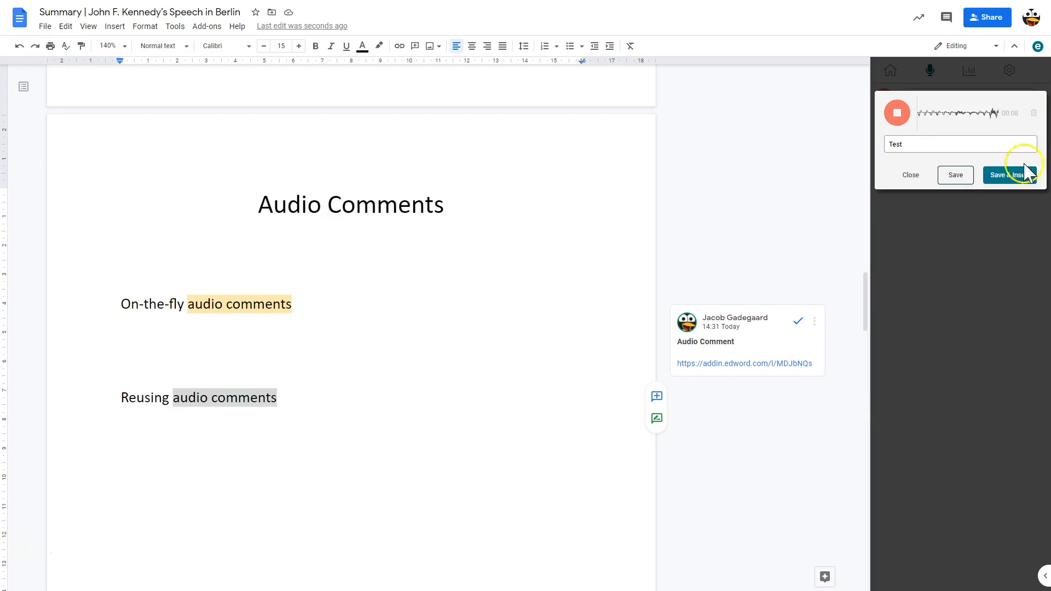
{"action": "left_click", "coordinate": [897, 113]}
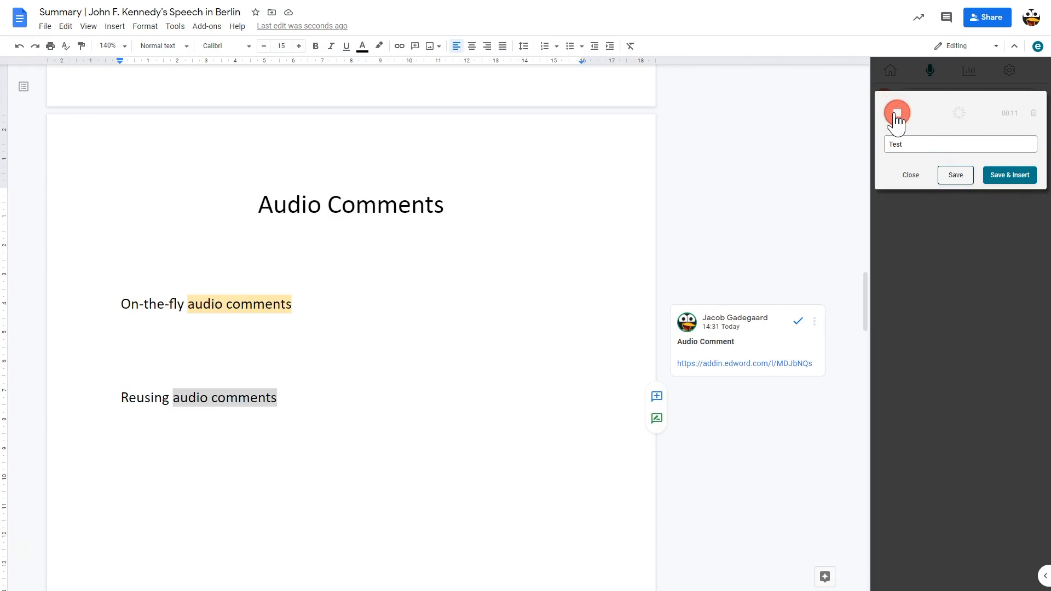
{"action": "left_click", "coordinate": [1013, 177]}
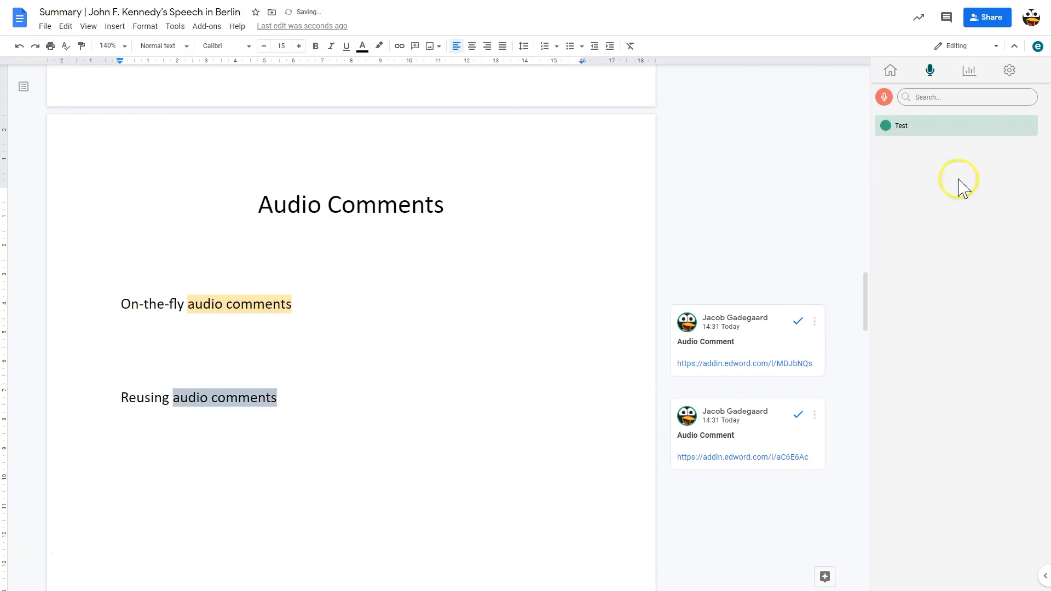
{"action": "mouse_move", "coordinate": [925, 137]}
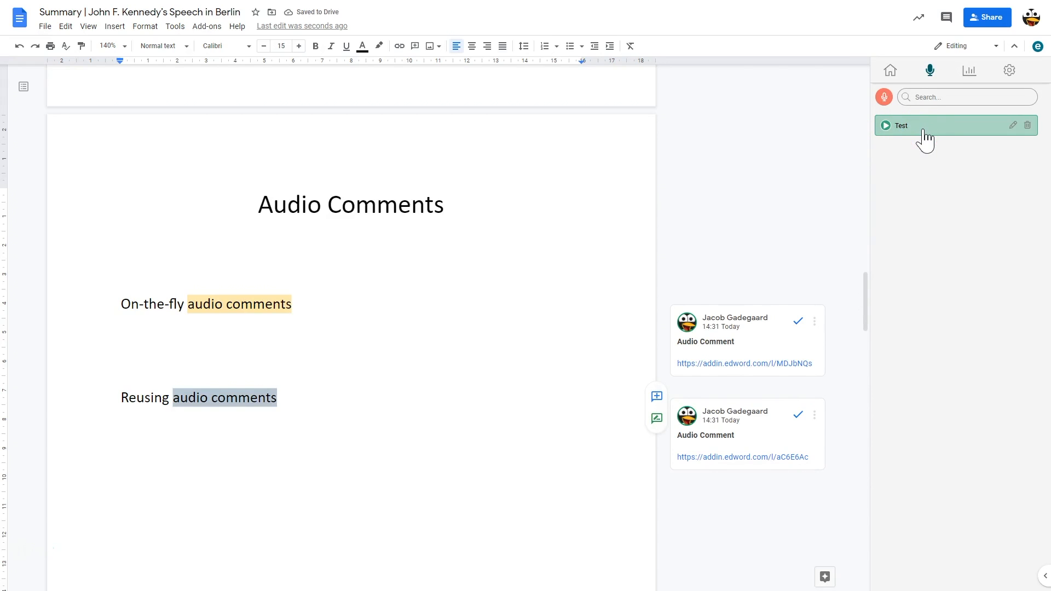
{"action": "left_click", "coordinate": [926, 148]}
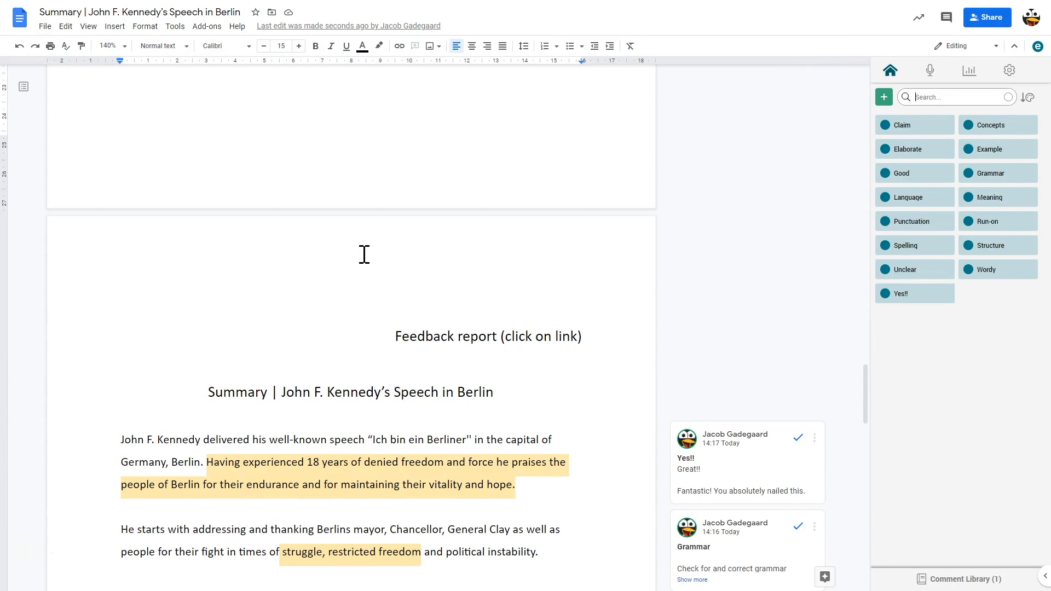
Step: Start a feedback report for the text "Feedback report (click on link)" with the headline "Demonstration"
{"action": "scroll", "coordinate": [363, 253], "scroll_direction": "down", "scroll_amount": 7}
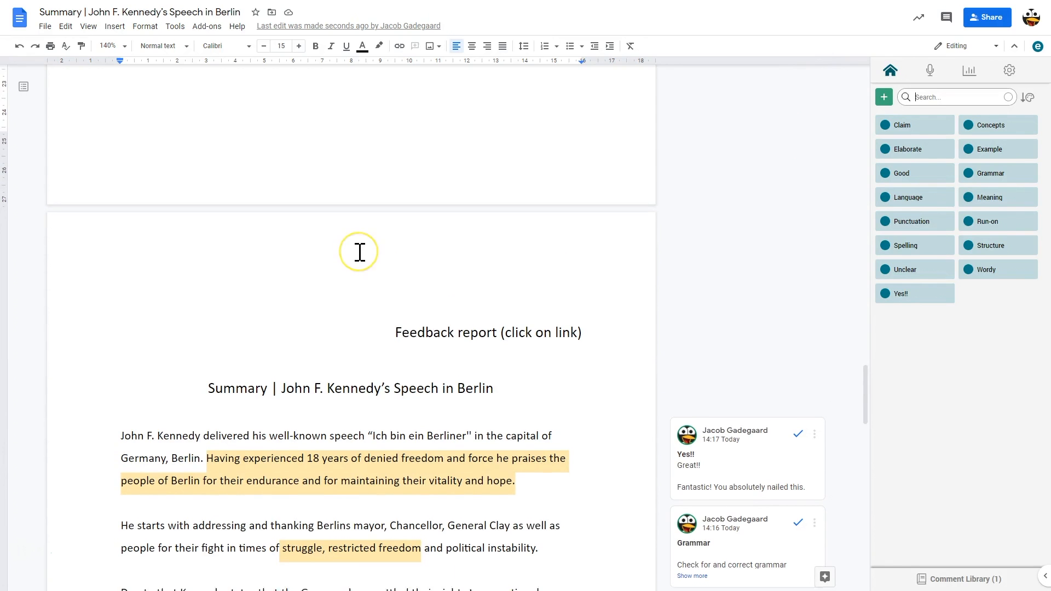
{"action": "scroll", "coordinate": [359, 251], "scroll_direction": "up", "scroll_amount": 7}
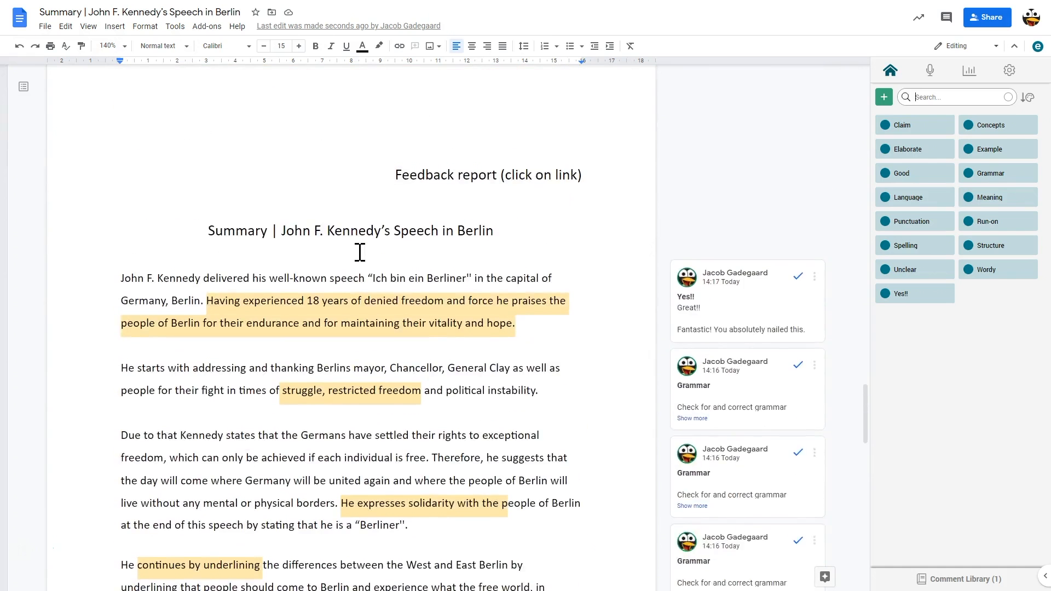
{"action": "left_click_drag", "start_coordinate": [579, 338], "coordinate": [395, 340]}
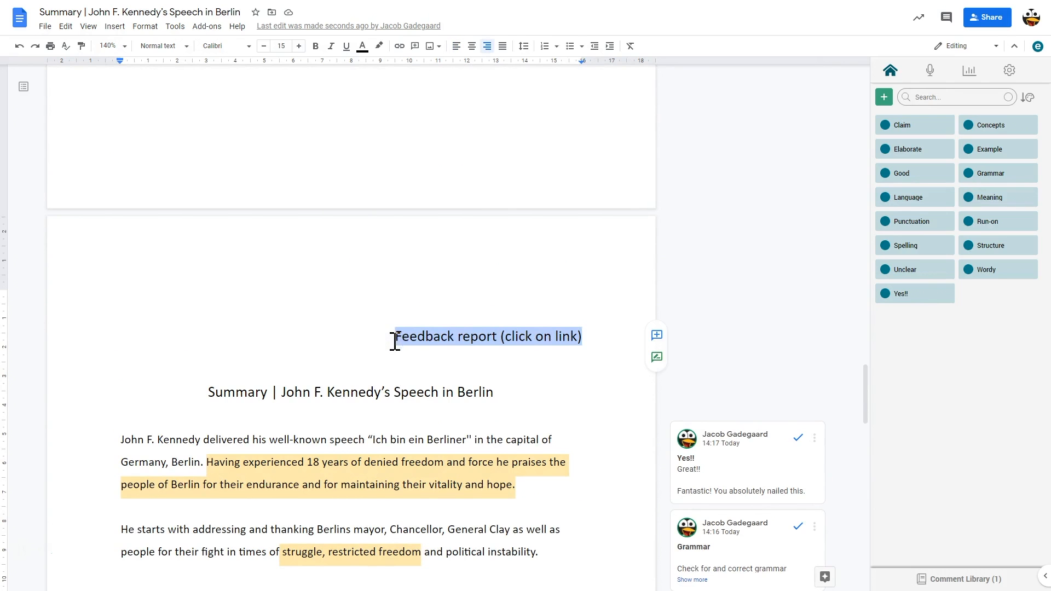
{"action": "left_click", "coordinate": [968, 80]}
{"action": "left_click", "coordinate": [943, 122]}
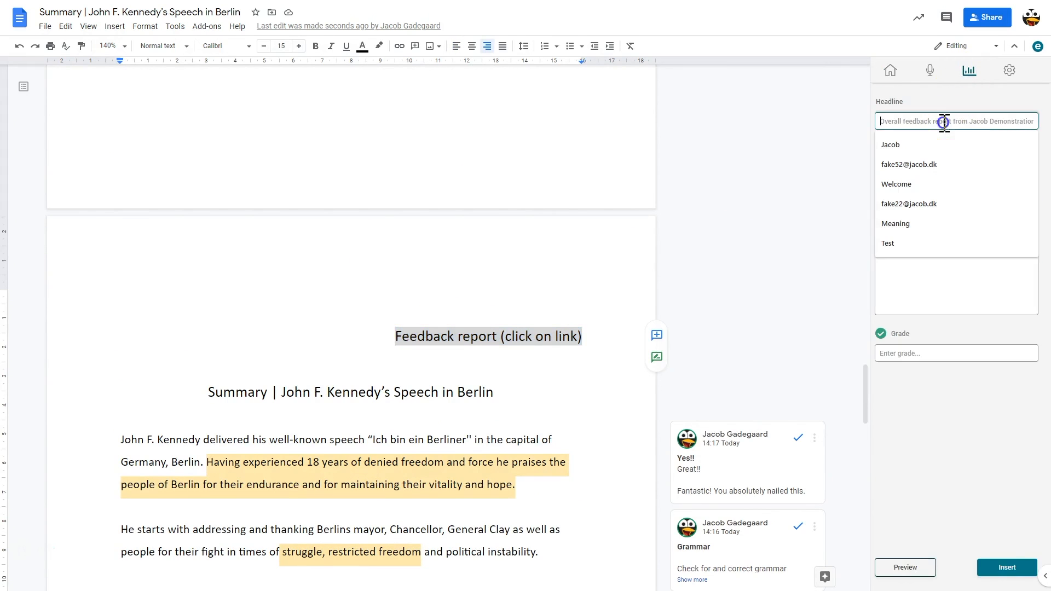
{"action": "type", "text": "Demonstration"}
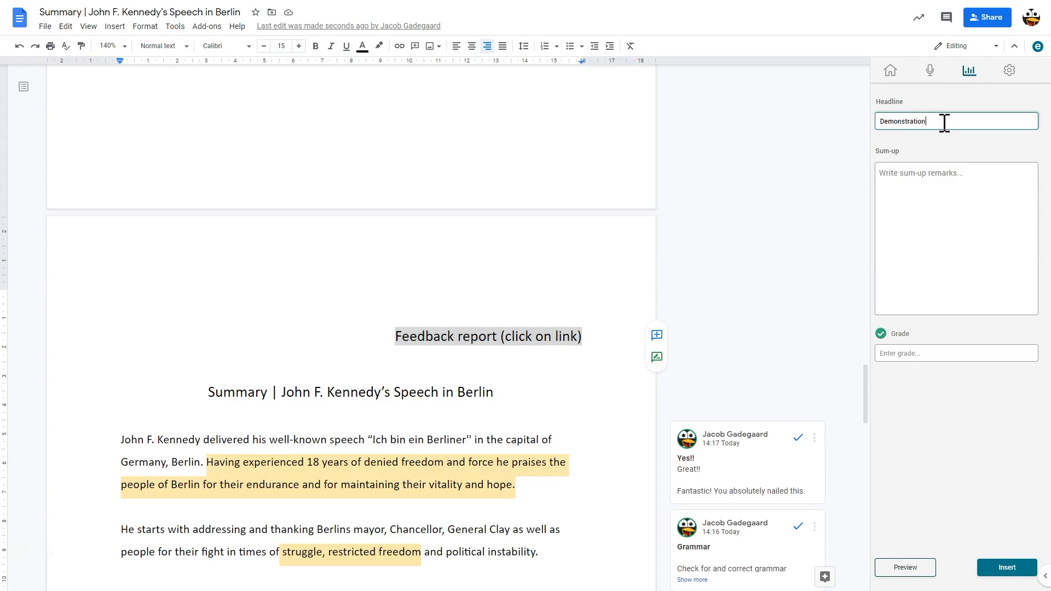
Step: Complete the feedback report with a sum-up on grammatical errors and missing speech delivery details plus grade 85, and insert its link into the document
{"action": "left_click", "coordinate": [925, 203]}
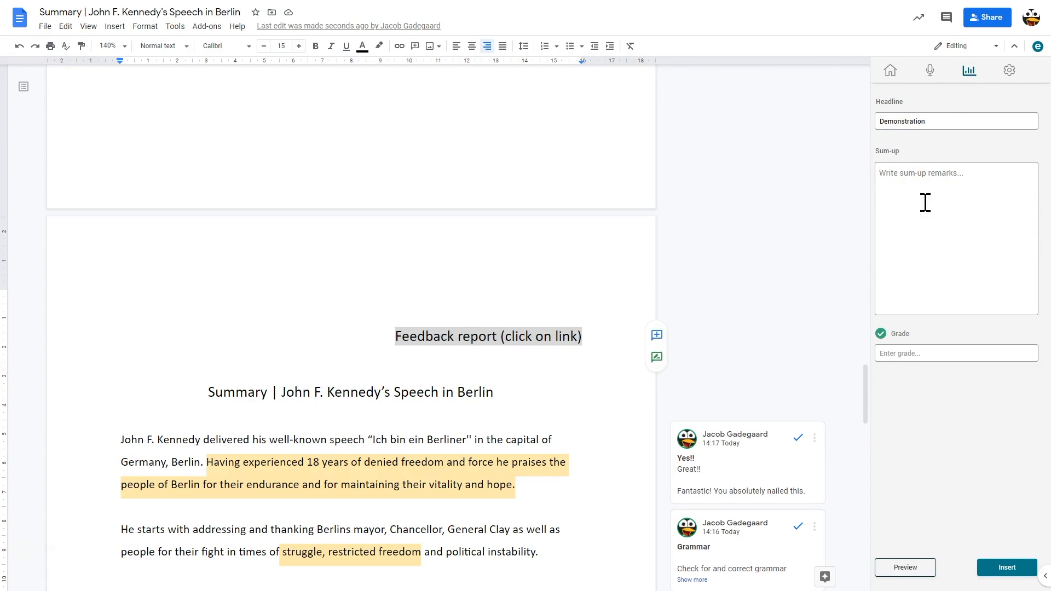
{"action": "type", "text": "Not too bad. However, there are too many grammatical errors. Proofread and correct the mistakes I have indicated. Also, you forget to include details about when the speech was delivered."}
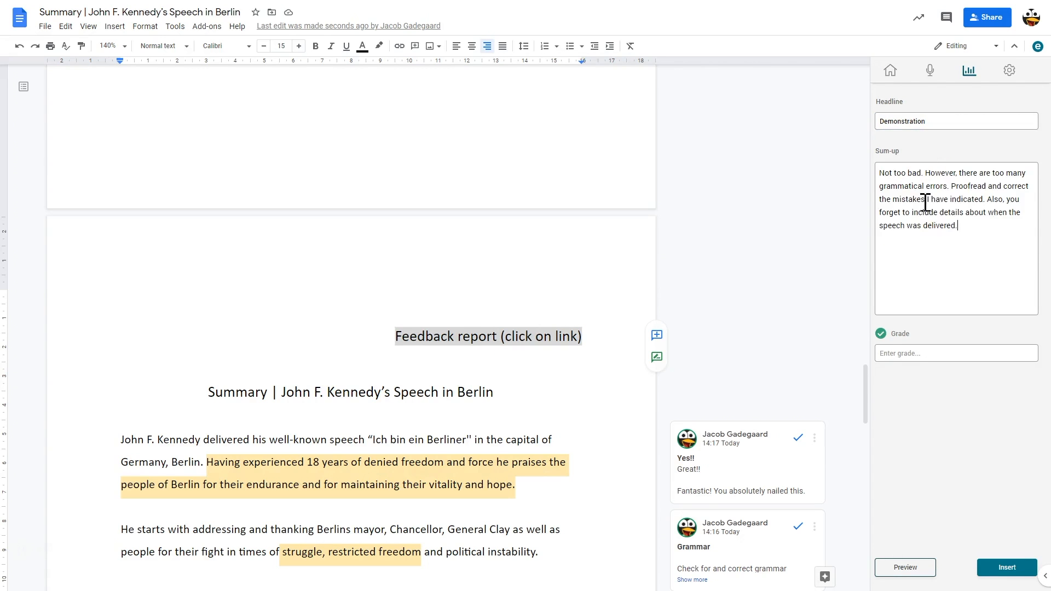
{"action": "left_click", "coordinate": [901, 355]}
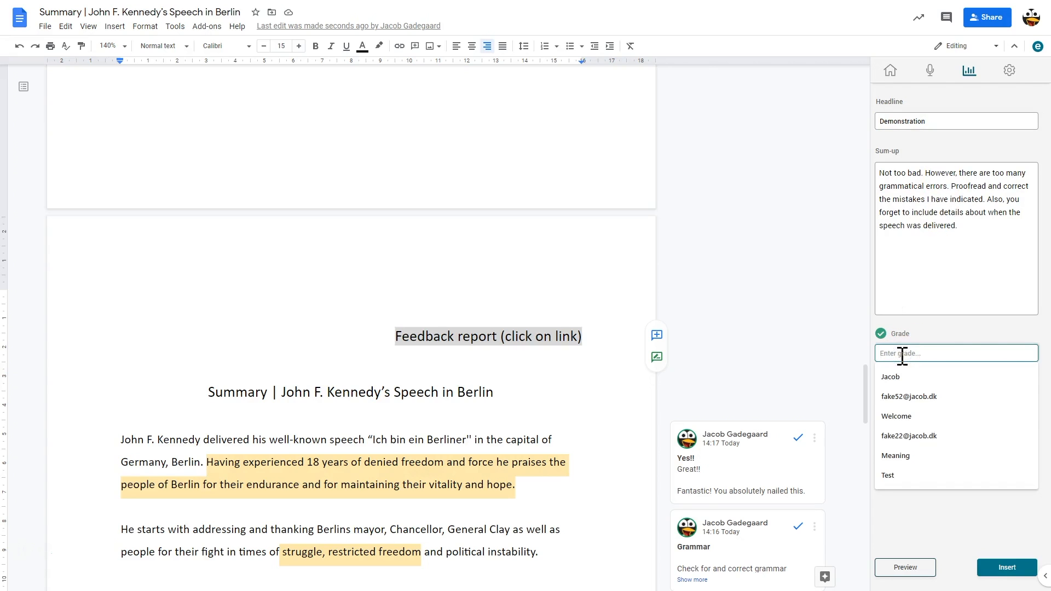
{"action": "type", "text": "85"}
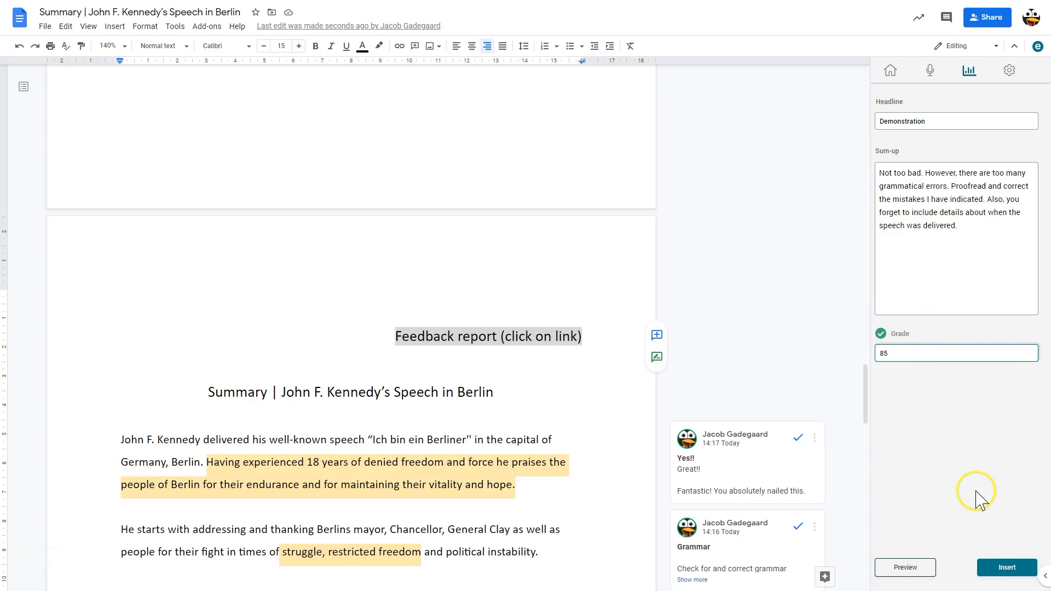
{"action": "left_click", "coordinate": [1012, 571]}
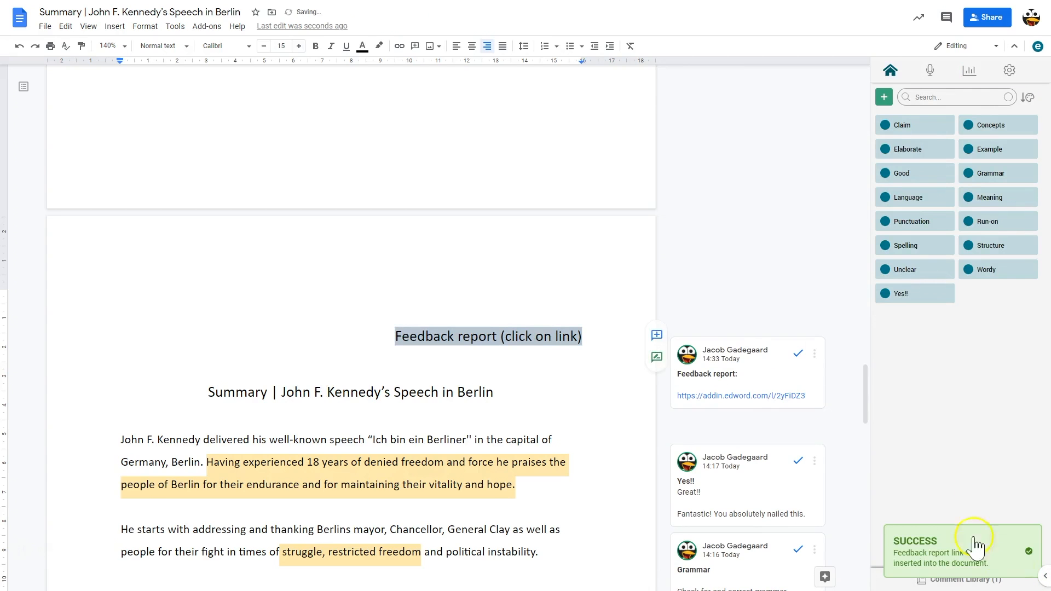
Step: Open the inserted feedback report link and review the sum-up, grade and comment frequency list through to the end
{"action": "left_click", "coordinate": [740, 397]}
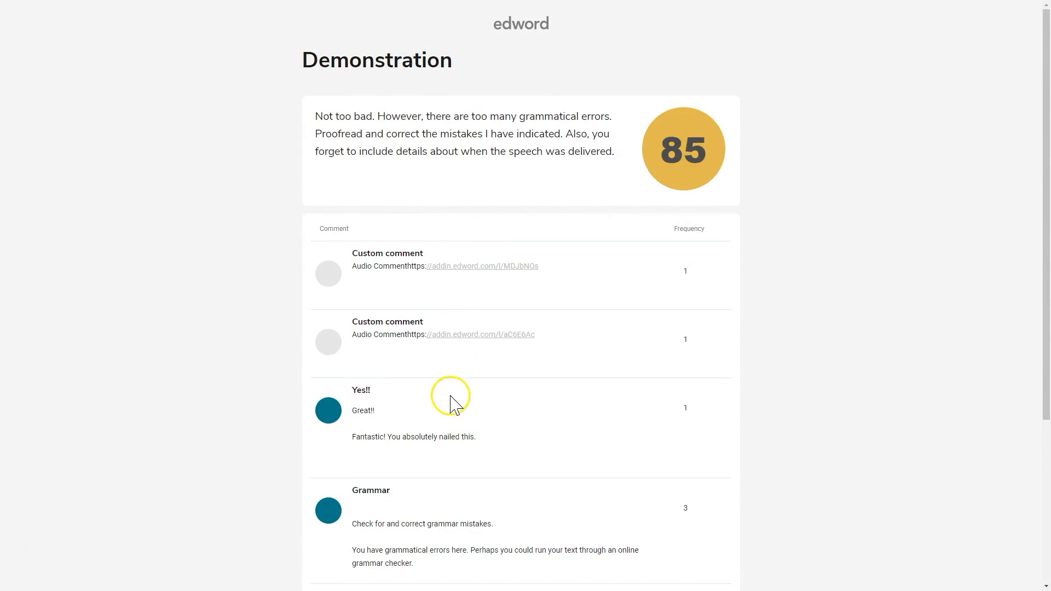
{"action": "scroll", "coordinate": [454, 399], "scroll_direction": "down", "scroll_amount": 2}
{"action": "scroll", "coordinate": [454, 398], "scroll_direction": "down", "scroll_amount": 2}
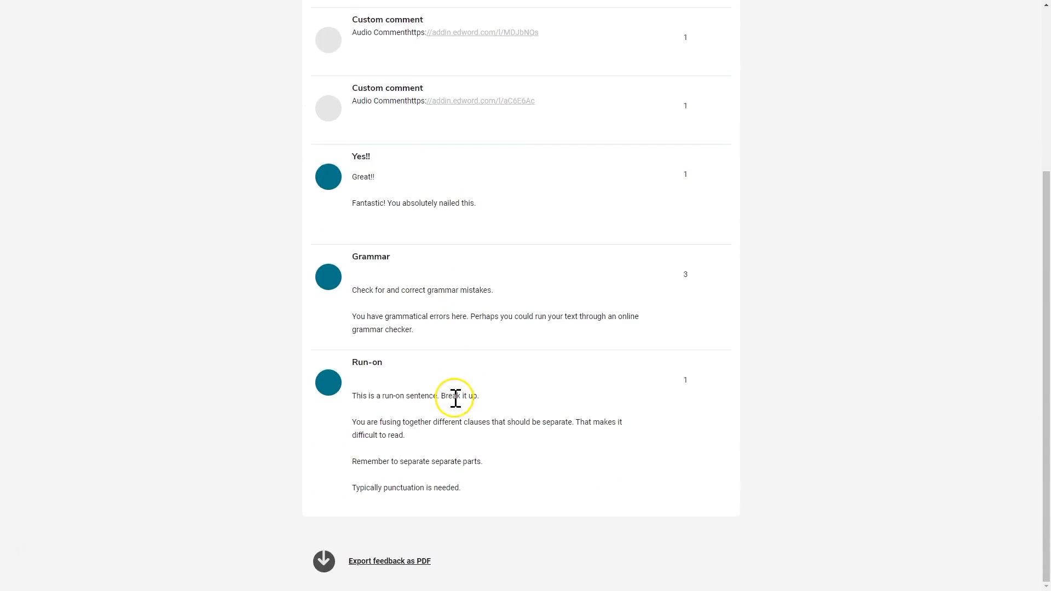
{"action": "scroll", "coordinate": [455, 399], "scroll_direction": "up", "scroll_amount": 3}
{"action": "scroll", "coordinate": [457, 406], "scroll_direction": "up", "scroll_amount": 1}
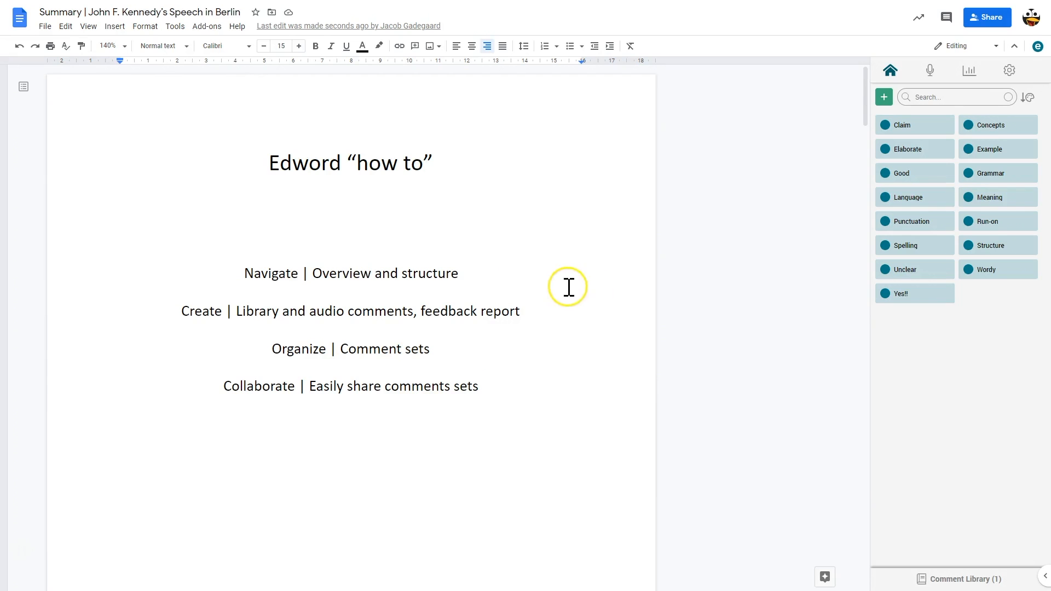
Step: Open the Comment Library and create a new comment set named "Demonstration" in the category "My comment sets"
{"action": "mouse_move", "coordinate": [955, 581]}
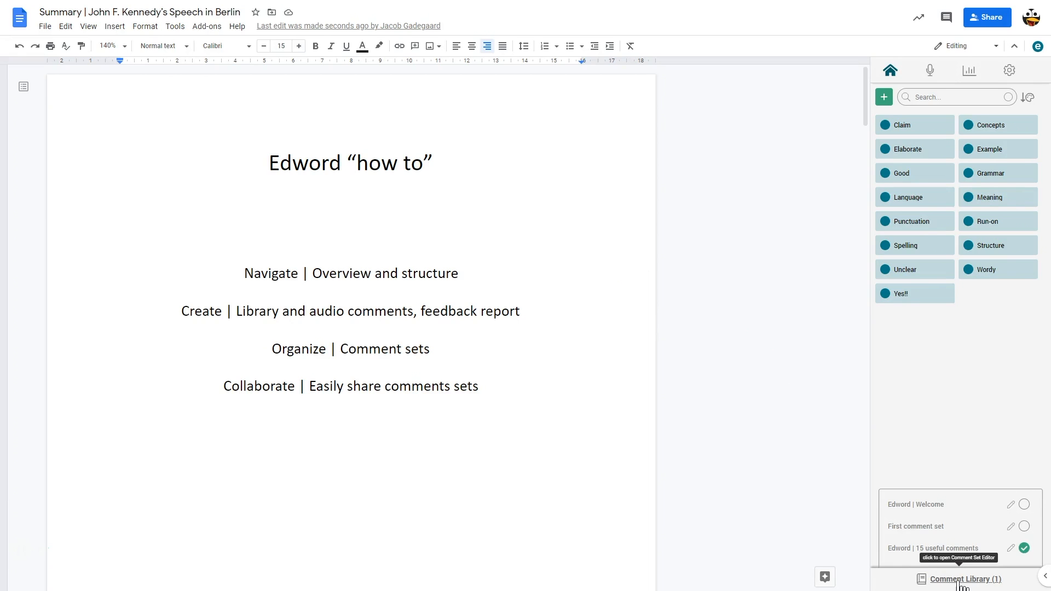
{"action": "left_click", "coordinate": [946, 535]}
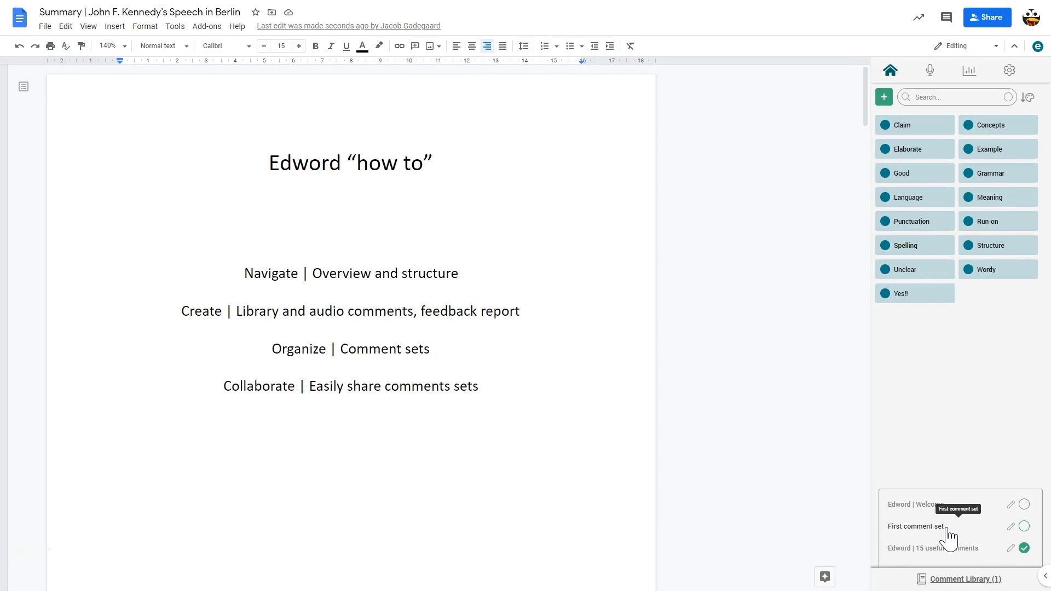
{"action": "left_click", "coordinate": [951, 555]}
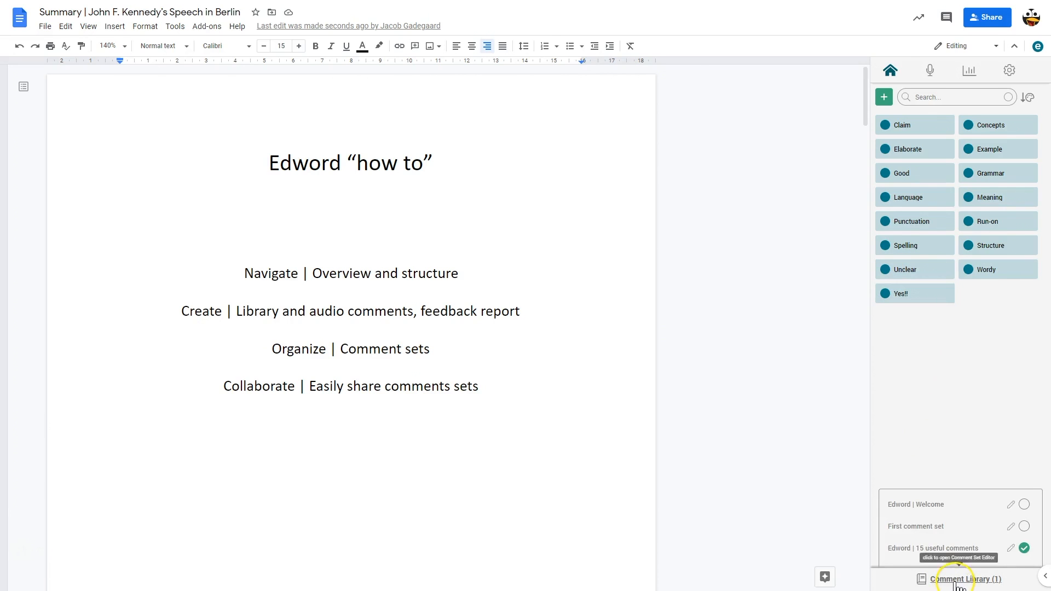
{"action": "left_click", "coordinate": [955, 581]}
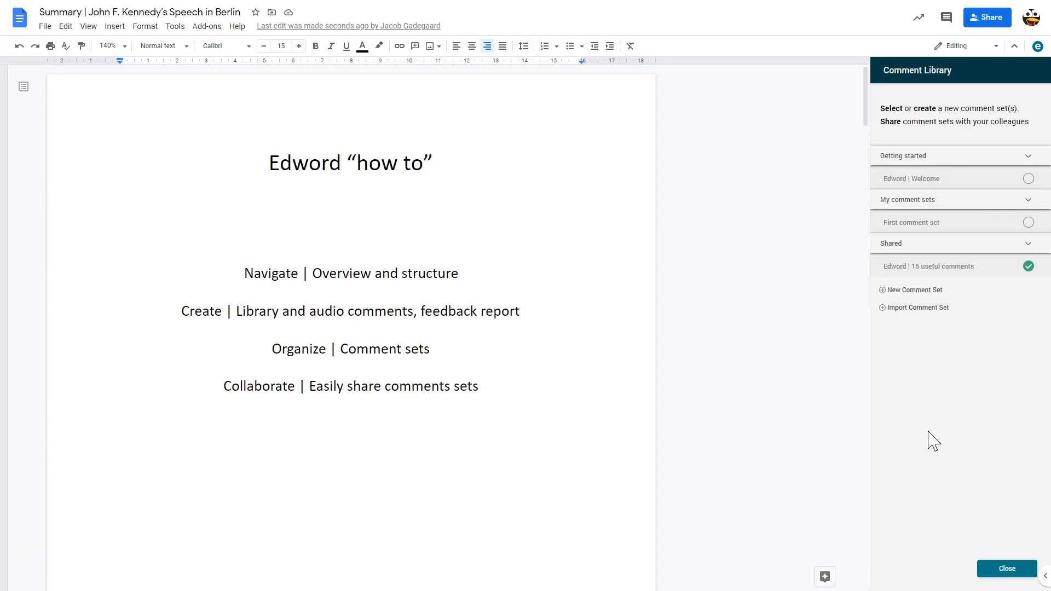
{"action": "left_click", "coordinate": [901, 290]}
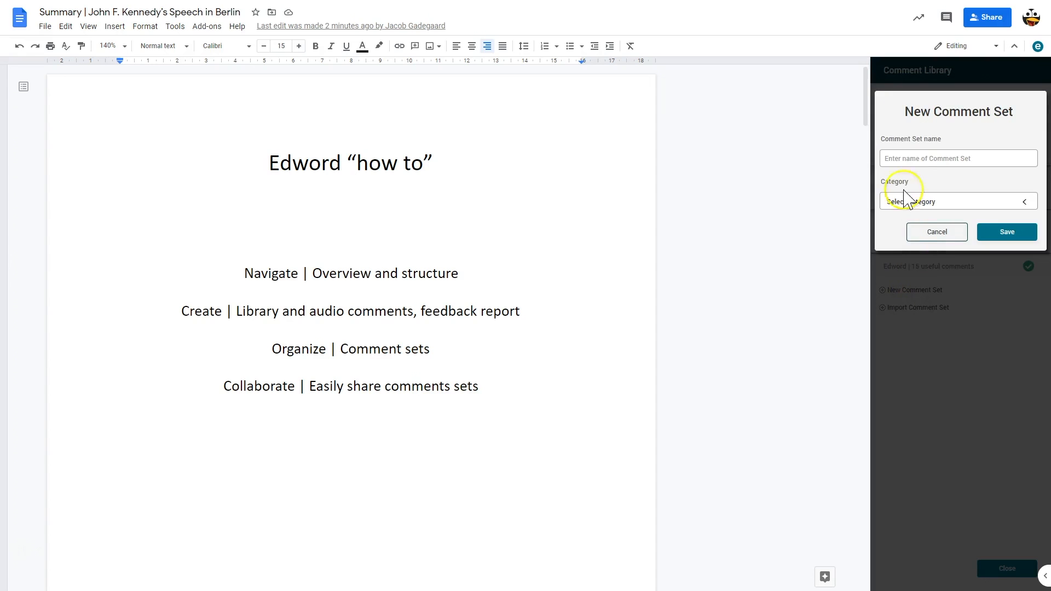
{"action": "left_click", "coordinate": [916, 158]}
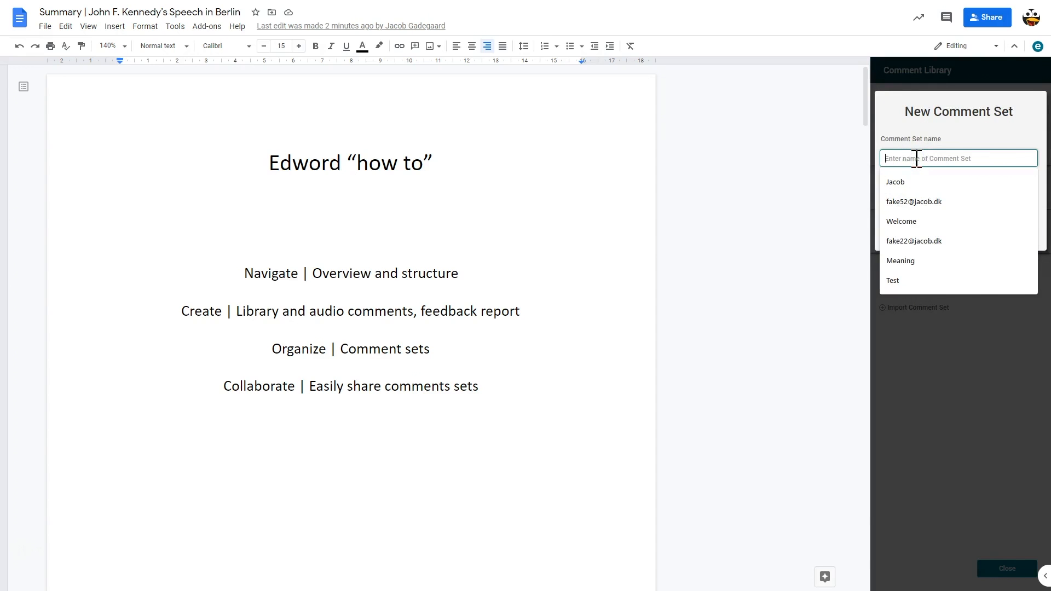
{"action": "type", "text": "Demonstration"}
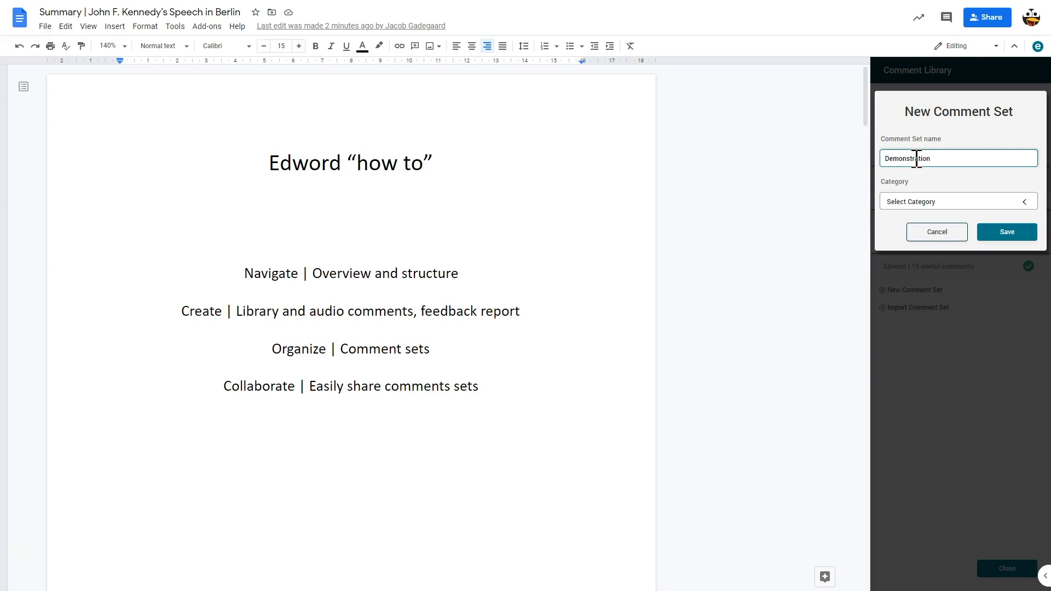
{"action": "left_click", "coordinate": [1024, 202]}
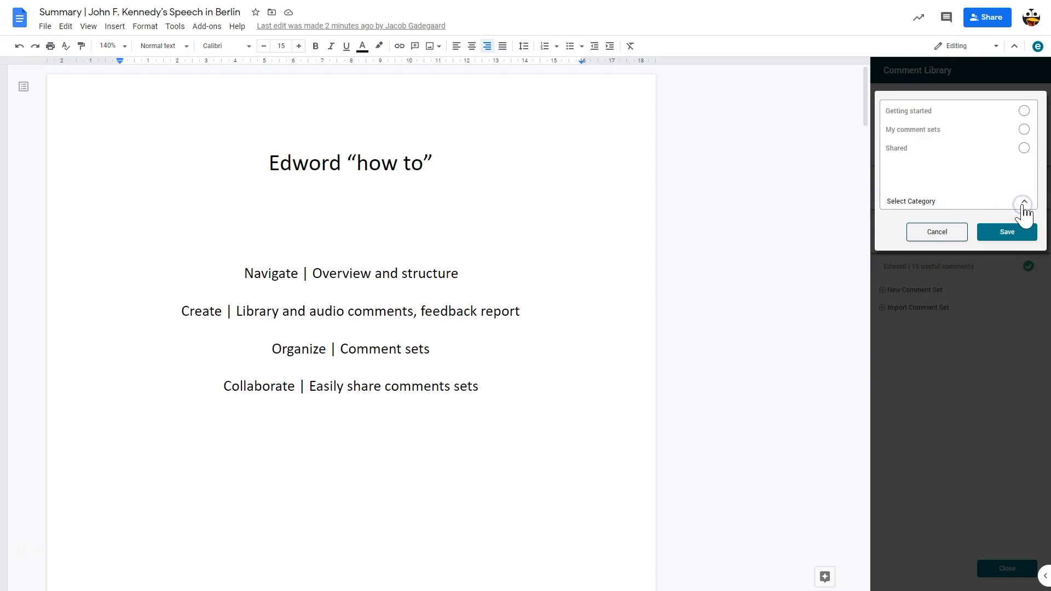
{"action": "left_click", "coordinate": [1024, 131]}
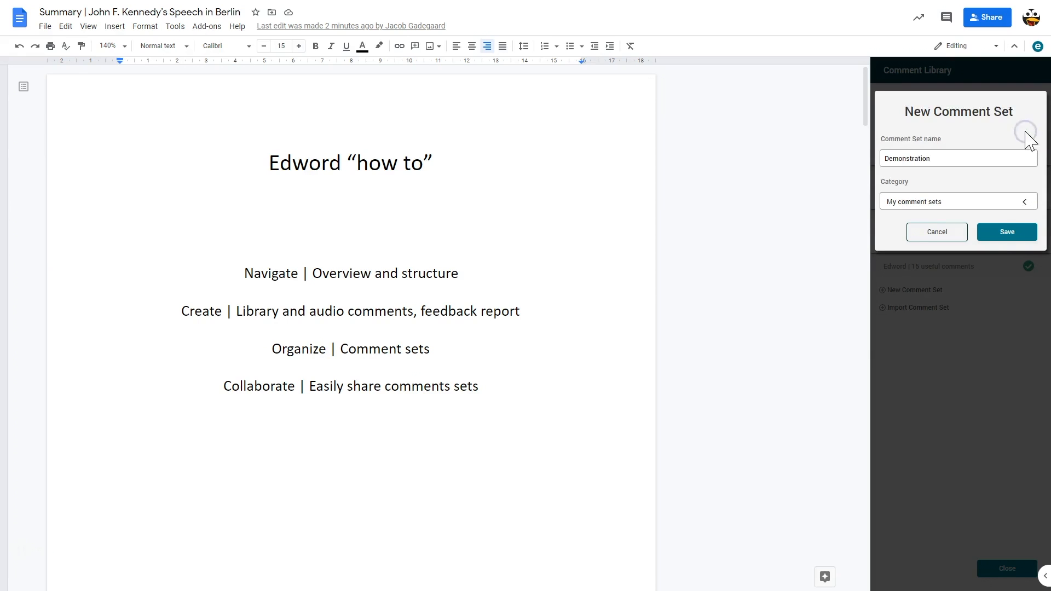
{"action": "left_click", "coordinate": [1009, 232]}
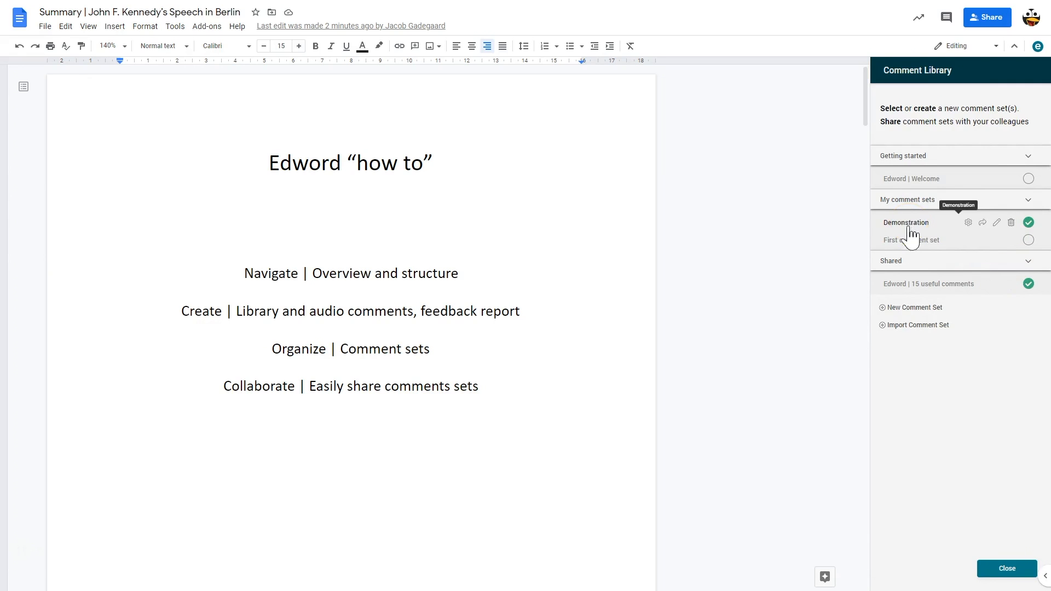
Step: Deactivate the shared "Edword | 15 useful comments" set and close the Comment Library to return to the comment overview
{"action": "left_click", "coordinate": [1028, 284]}
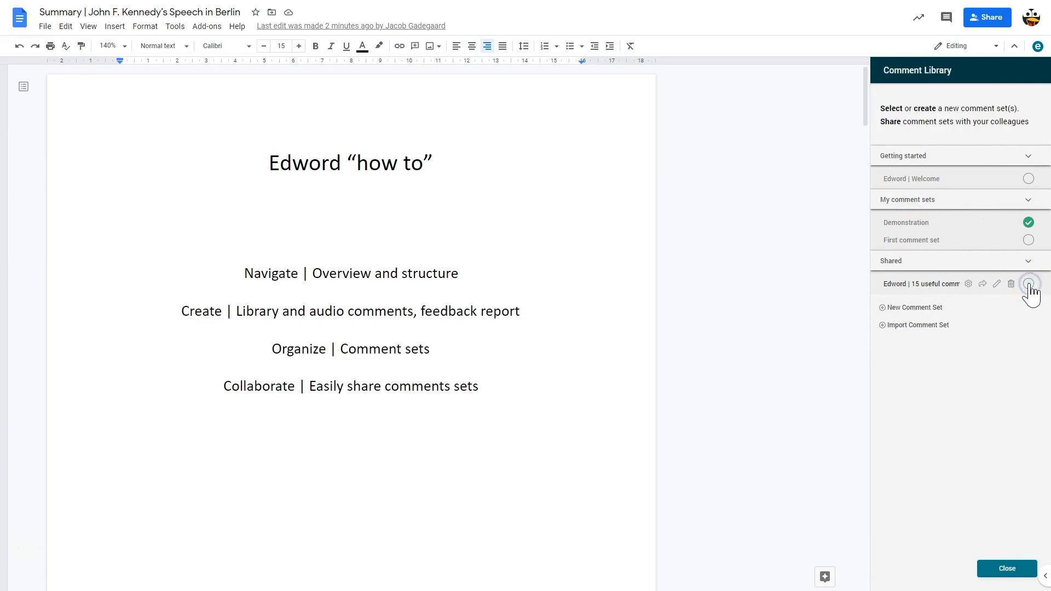
{"action": "left_click", "coordinate": [1006, 570]}
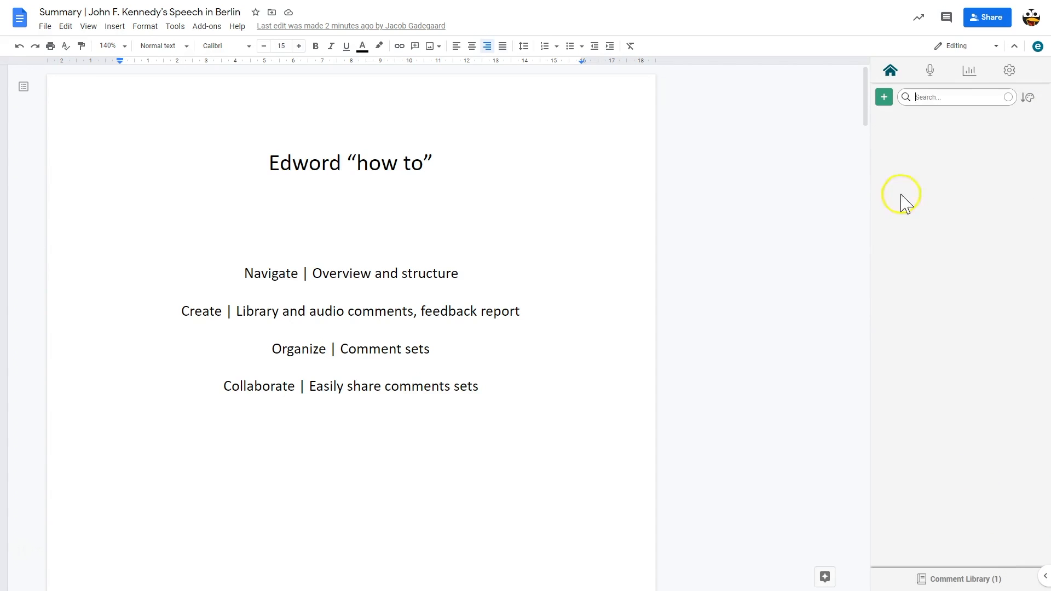
{"action": "left_click", "coordinate": [946, 96]}
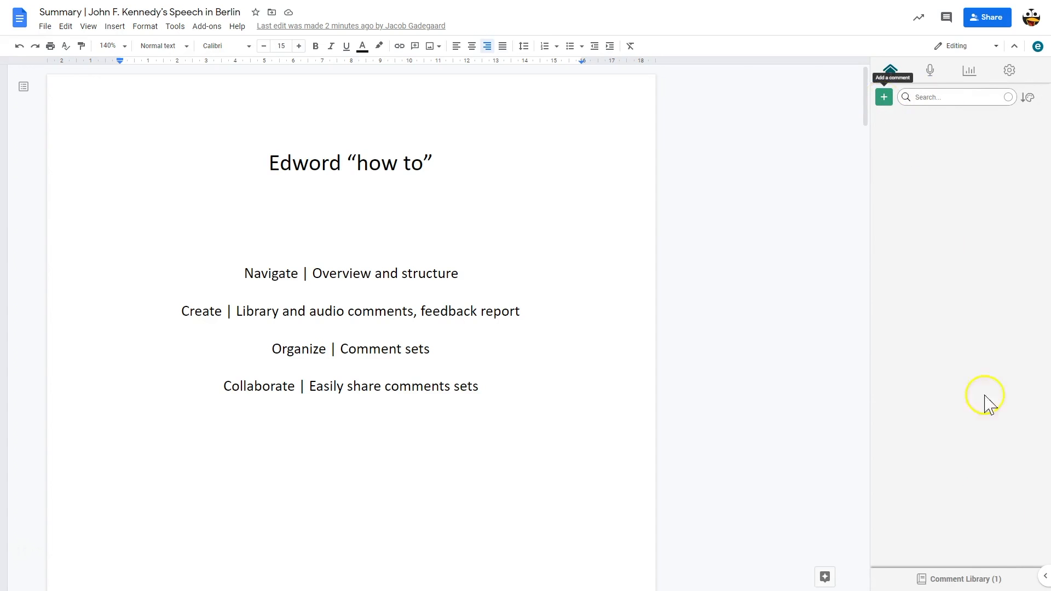
Step: Reactivate the "Edword | 15 useful comments" set and open it for editing in a maximized comment set editor window
{"action": "mouse_move", "coordinate": [968, 579]}
{"action": "left_click", "coordinate": [1024, 549]}
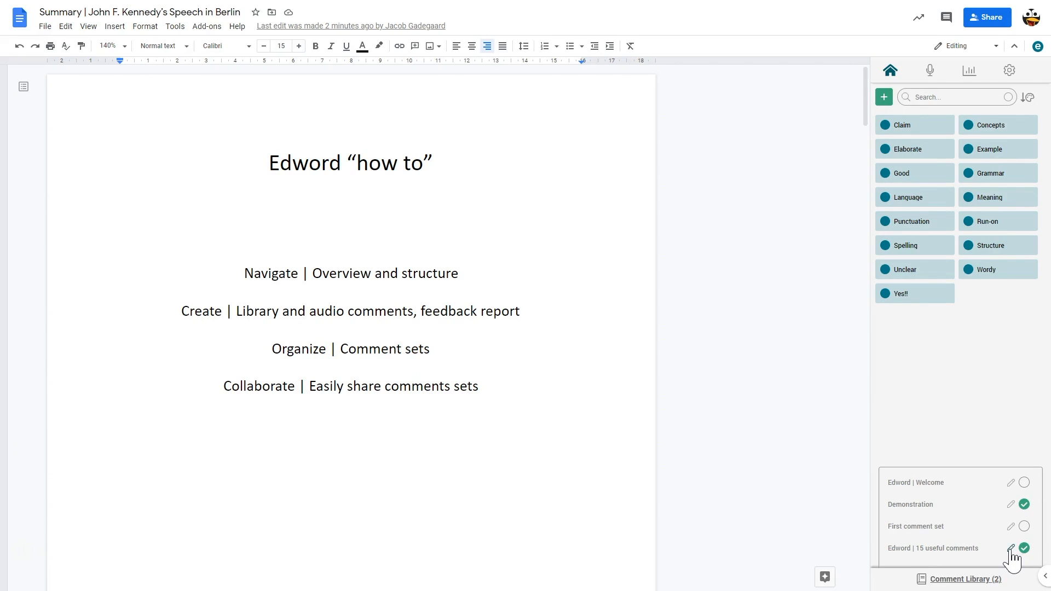
{"action": "left_click", "coordinate": [1010, 549]}
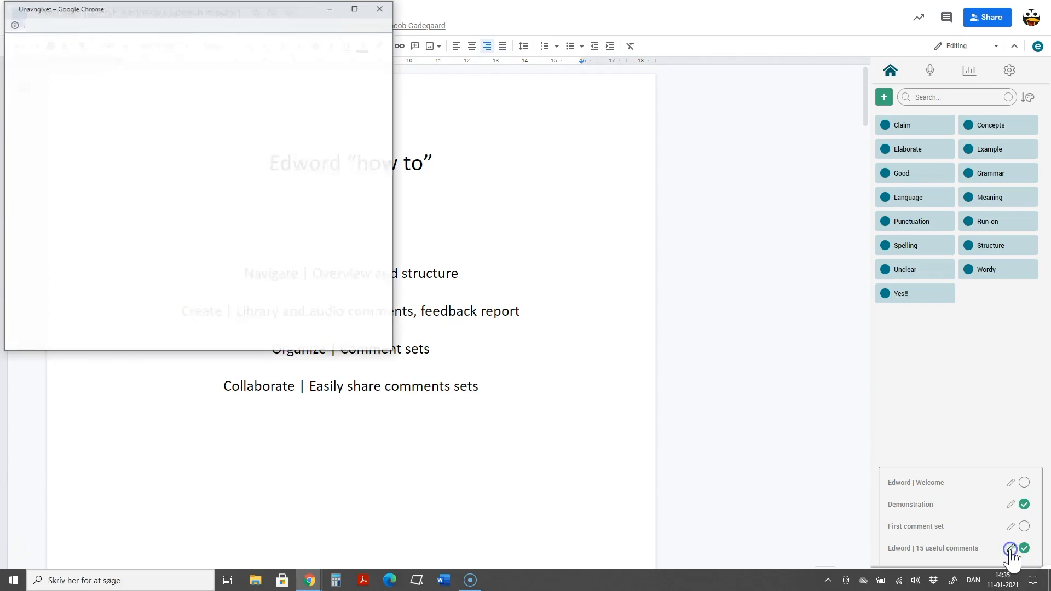
{"action": "left_click", "coordinate": [356, 8]}
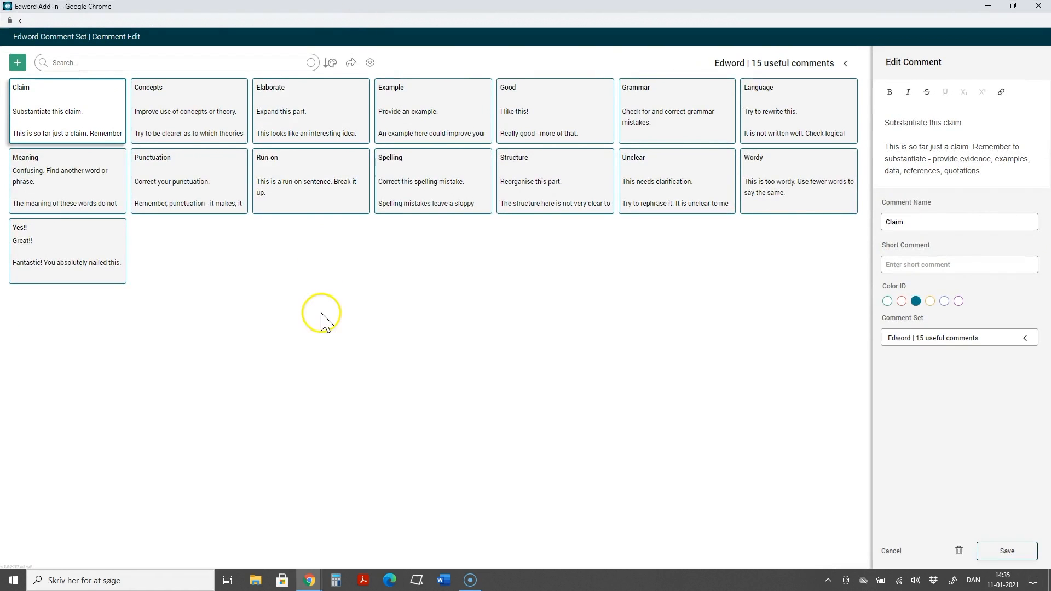
Step: View the "Concepts" comment in the editor and bring up a blank new comment form for the set
{"action": "left_click", "coordinate": [160, 112]}
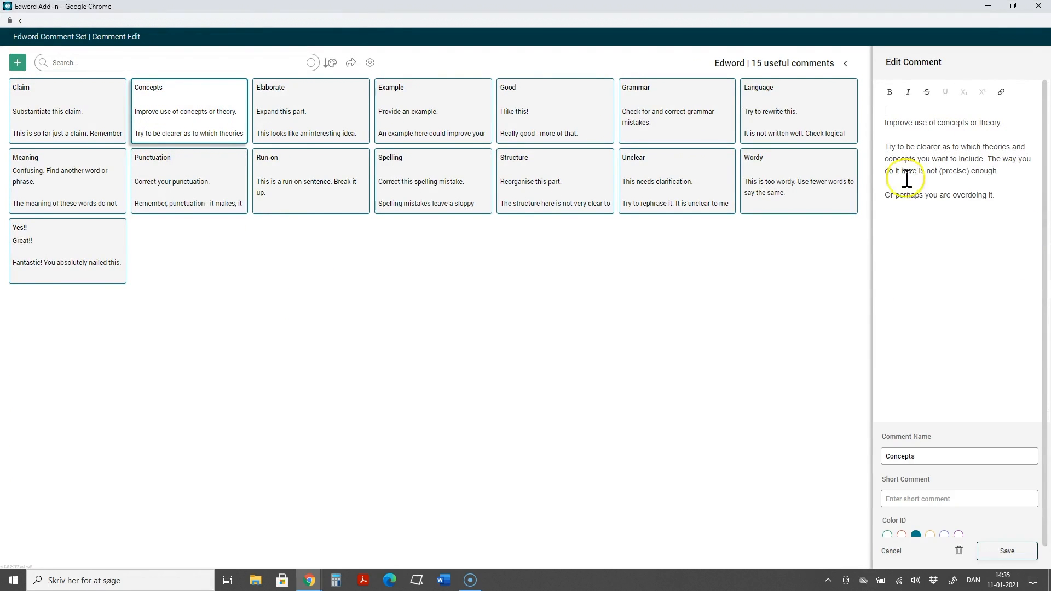
{"action": "left_click", "coordinate": [929, 225]}
{"action": "left_click", "coordinate": [17, 63]}
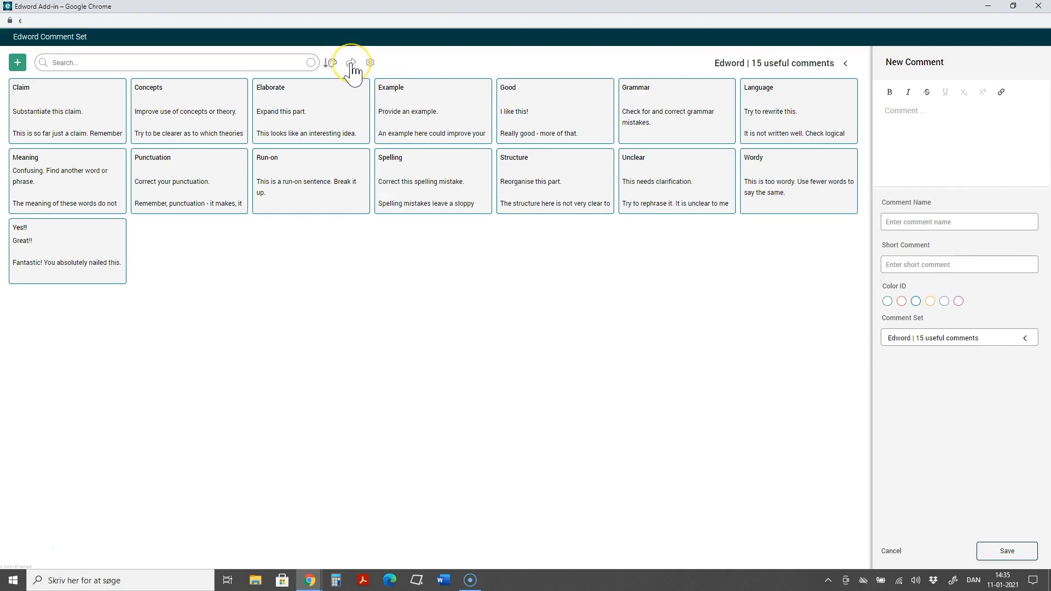
Step: View the sharing prompt for the "Edword | 15 useful comments" set, dismiss it without sharing, and return to the document
{"action": "left_click", "coordinate": [350, 63]}
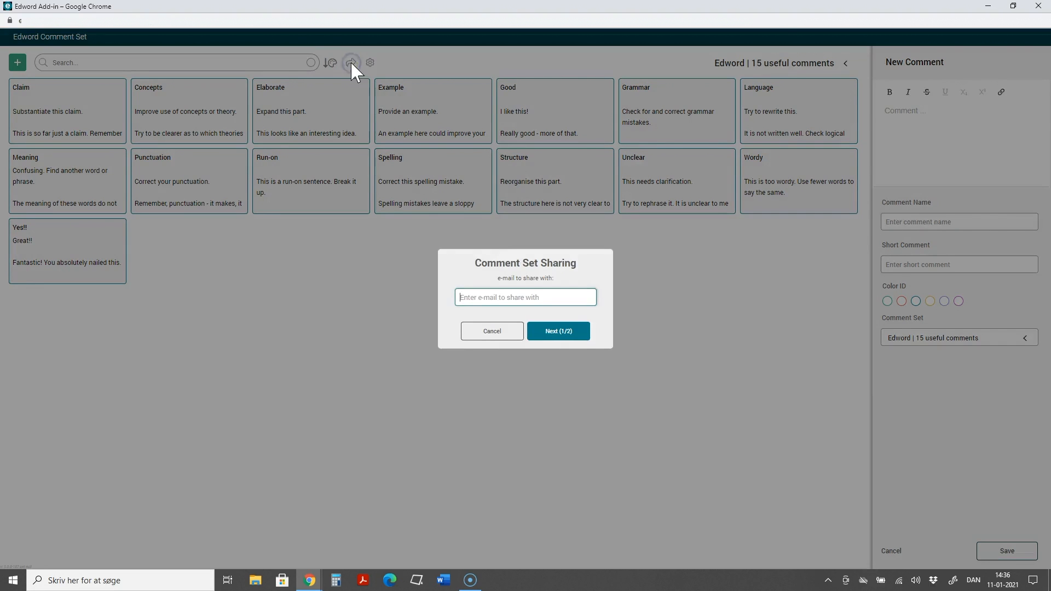
{"action": "left_click", "coordinate": [477, 300]}
{"action": "left_click", "coordinate": [492, 335]}
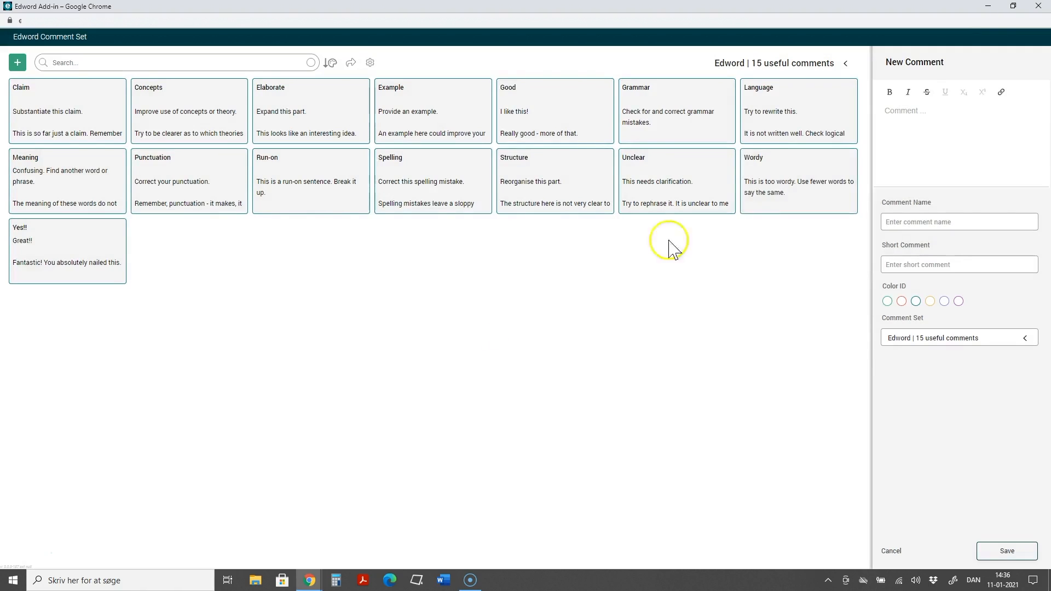
{"action": "left_click", "coordinate": [988, 6]}
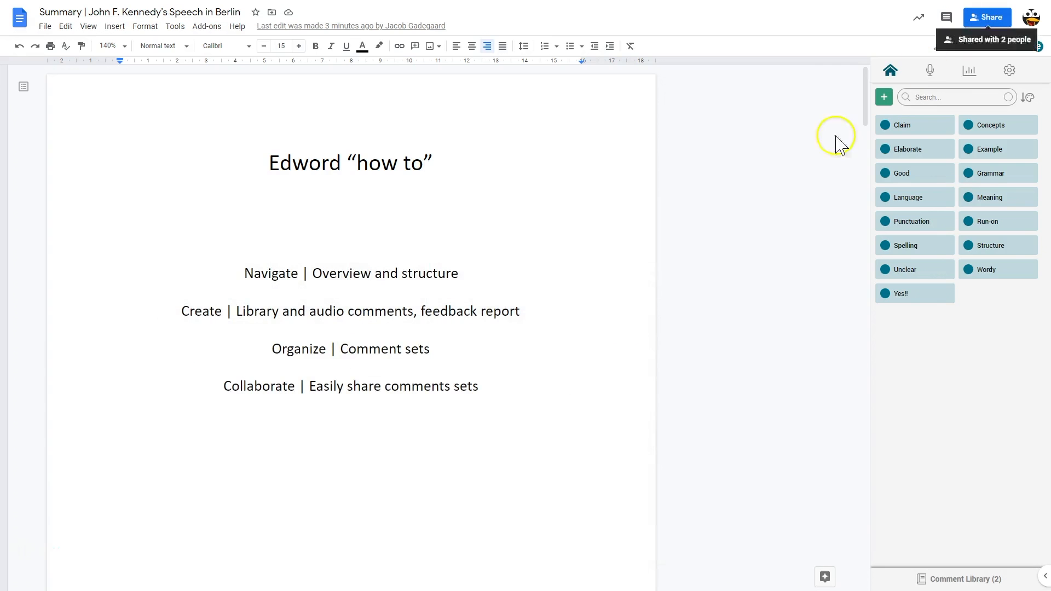